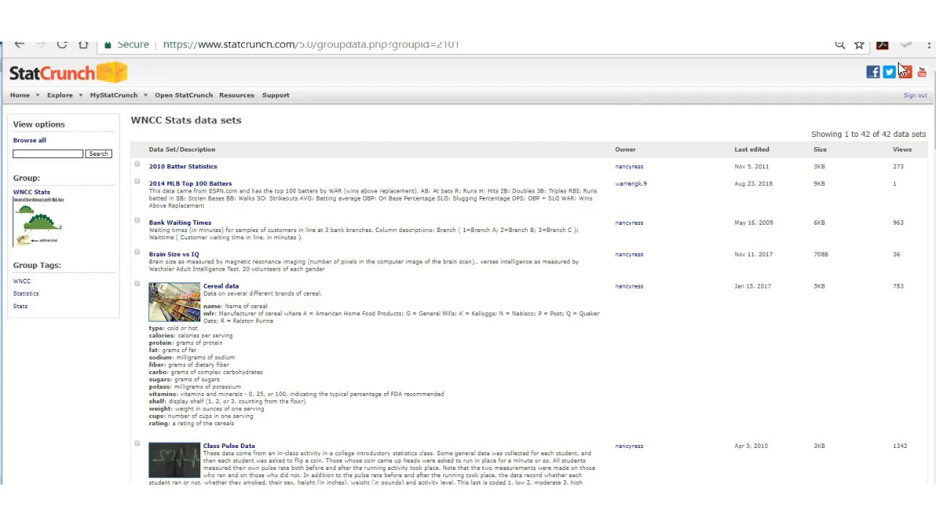
Open the "Happiness Data from GSS" data set from the WNCC Stats group
scroll(513, 293, down, 10)
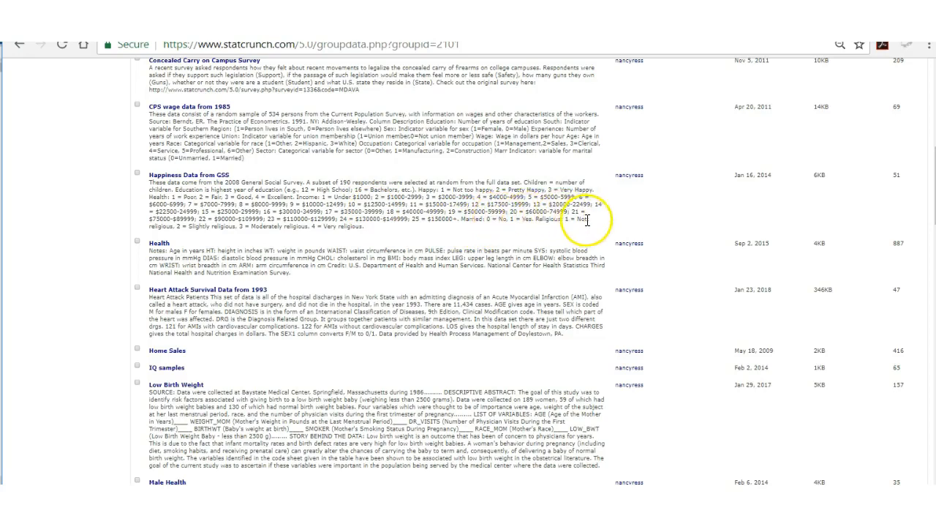
click(189, 175)
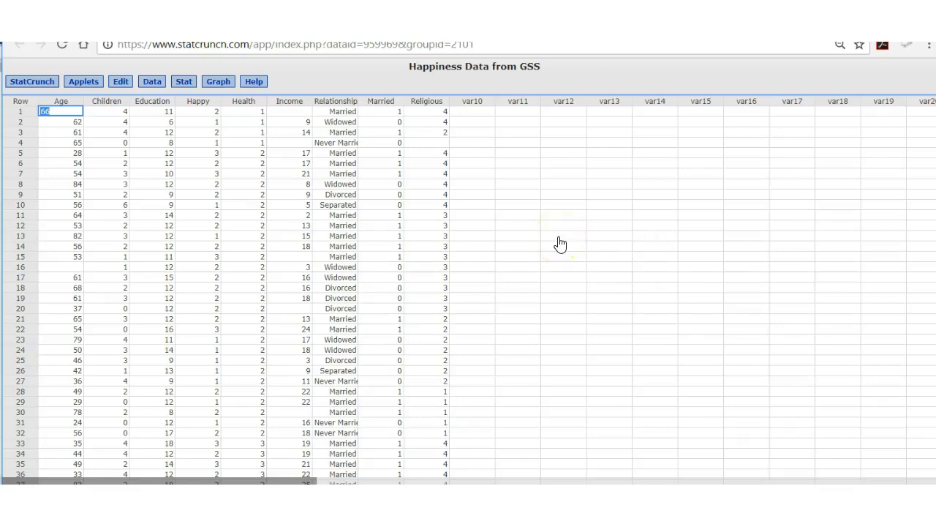
Set up a frequency table for the Happy, Health, Income, Relationship, Married and Religious columns
click(184, 85)
mouse_move(191, 116)
click(291, 118)
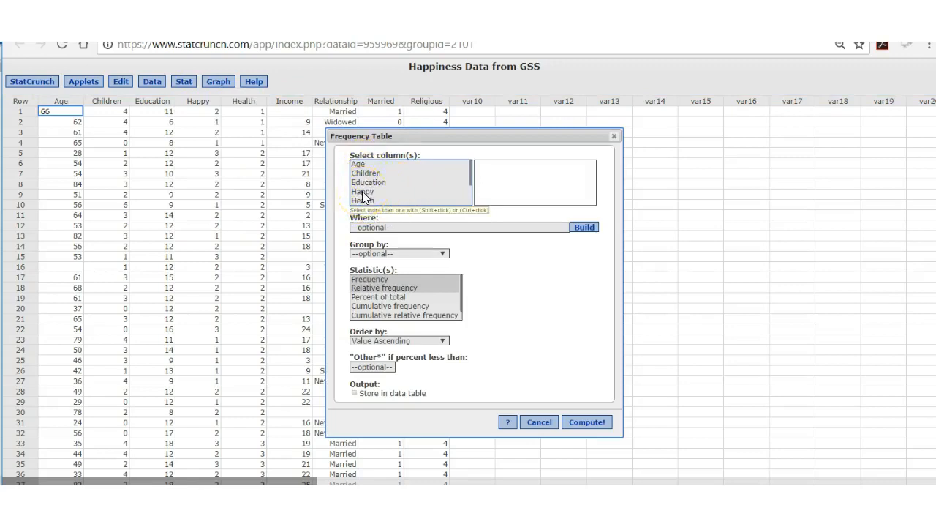
click(362, 192)
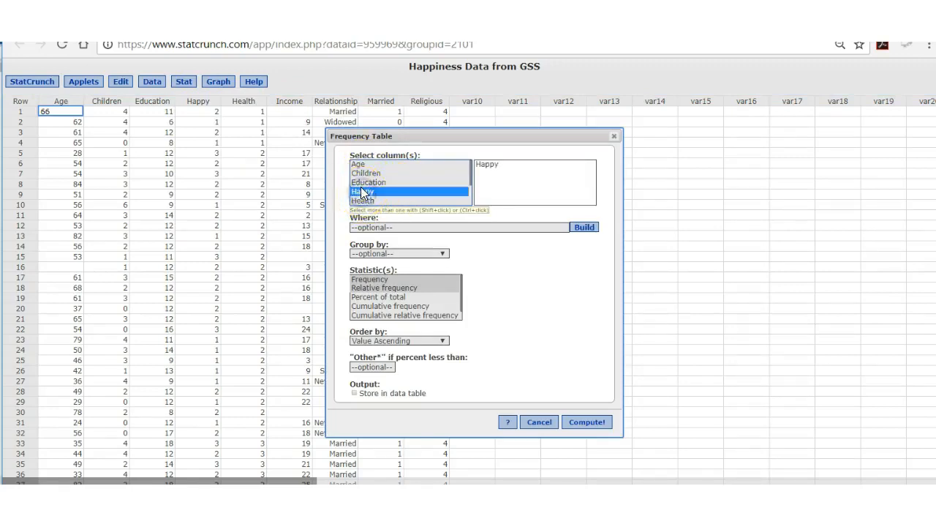
key(shift+Down)
key(shift+Down)
key(shift+Down)
key(shift+Down)
key(shift+Down)
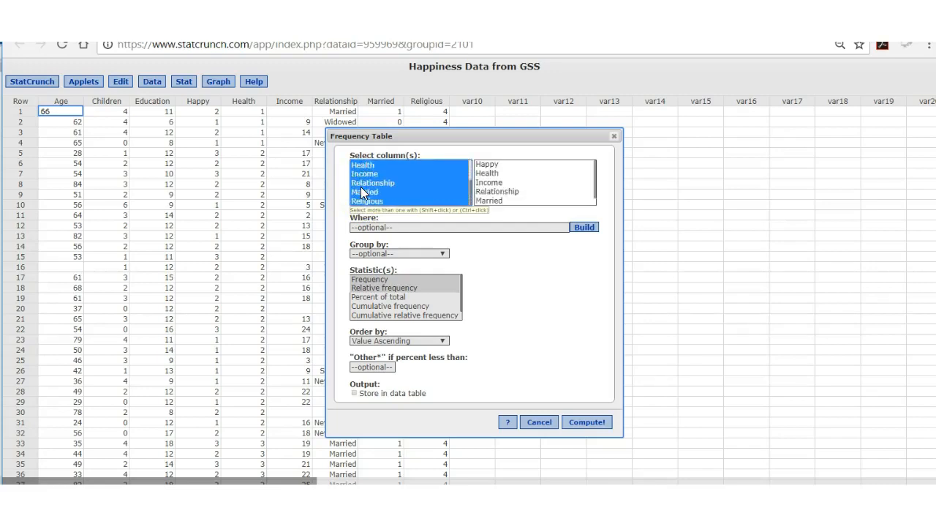
click(517, 271)
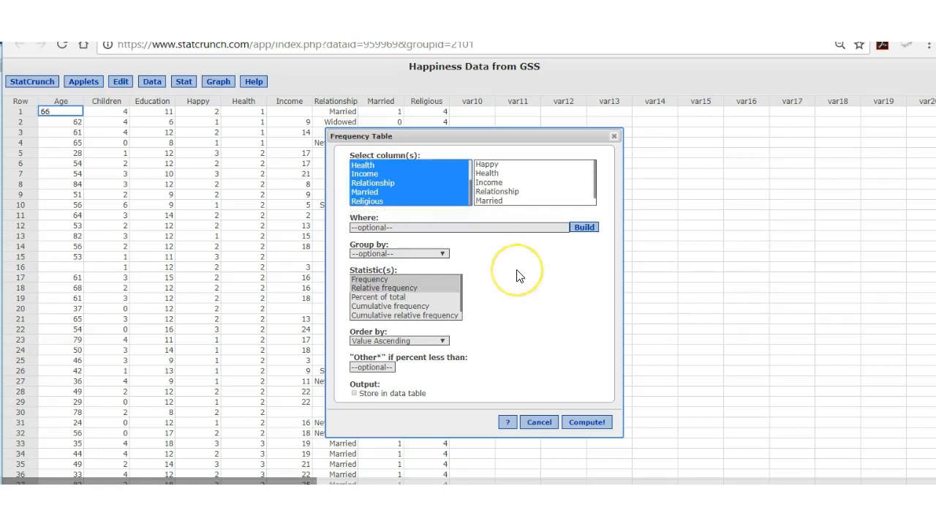
Compute the tables with Frequency and Relative frequency as statistics, declining binning for Income
click(390, 284)
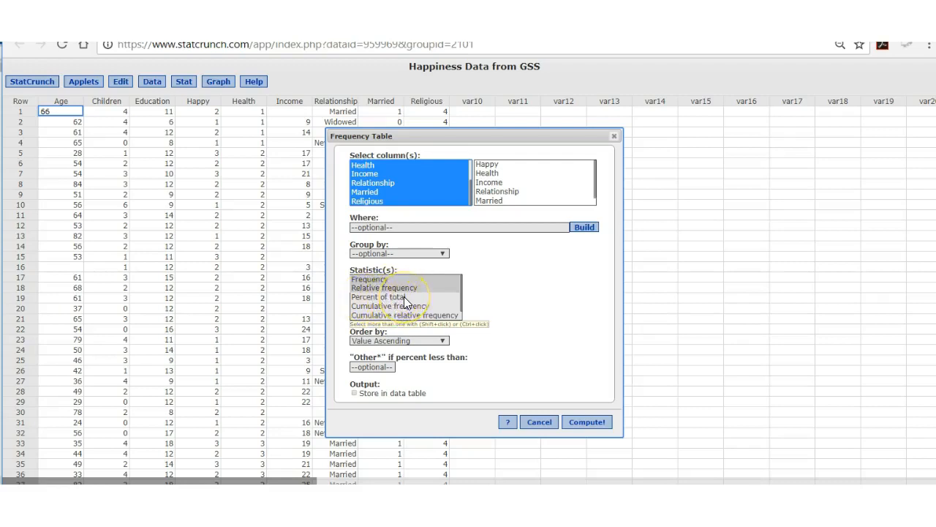
drag(463, 299, 460, 272)
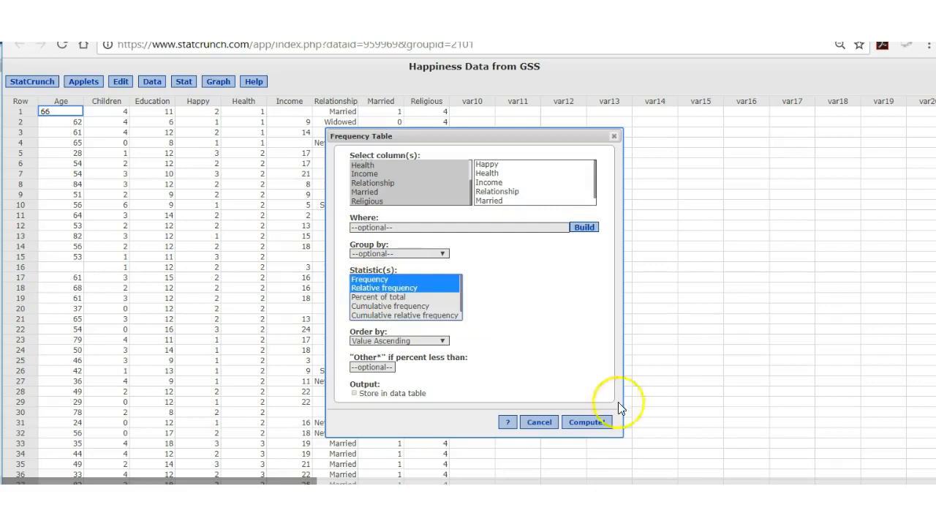
click(577, 427)
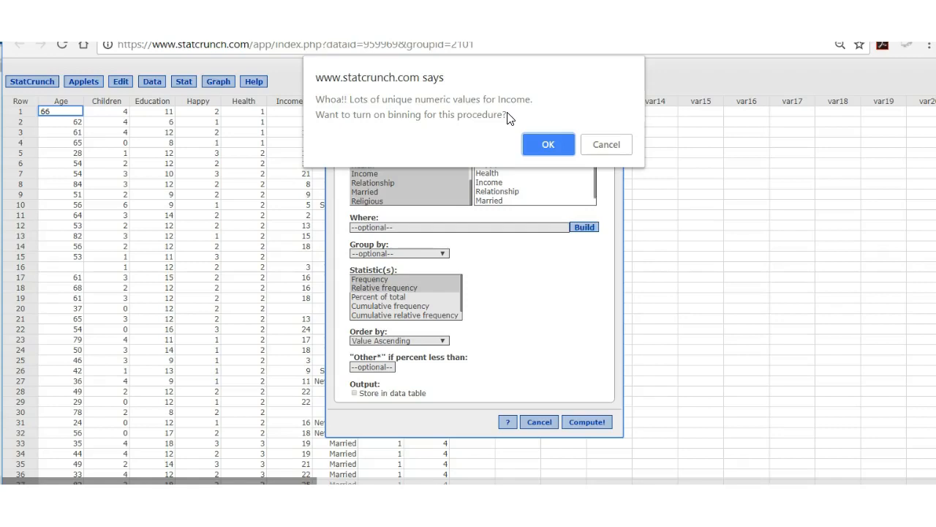
click(606, 146)
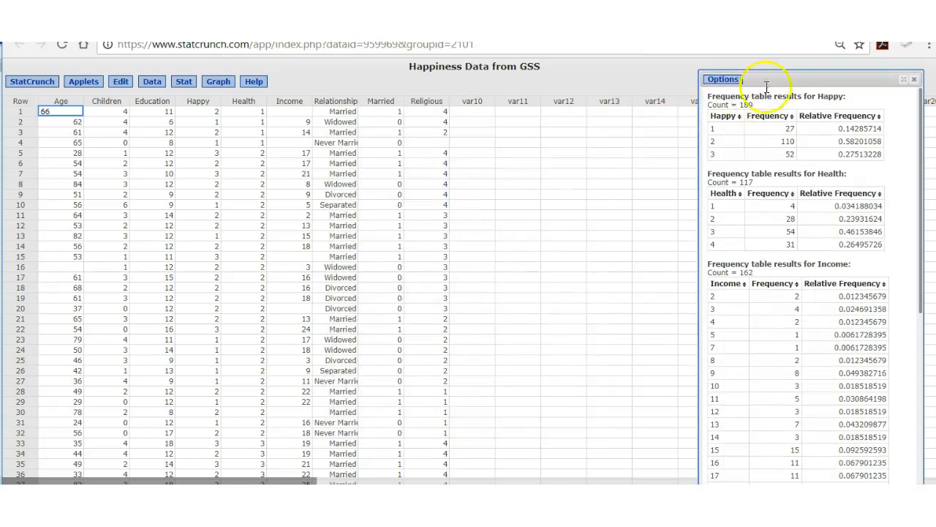
Move the results over the data sheet and examine the frequency tables from Happy through Religious, including the Income categories
drag(768, 79, 400, 67)
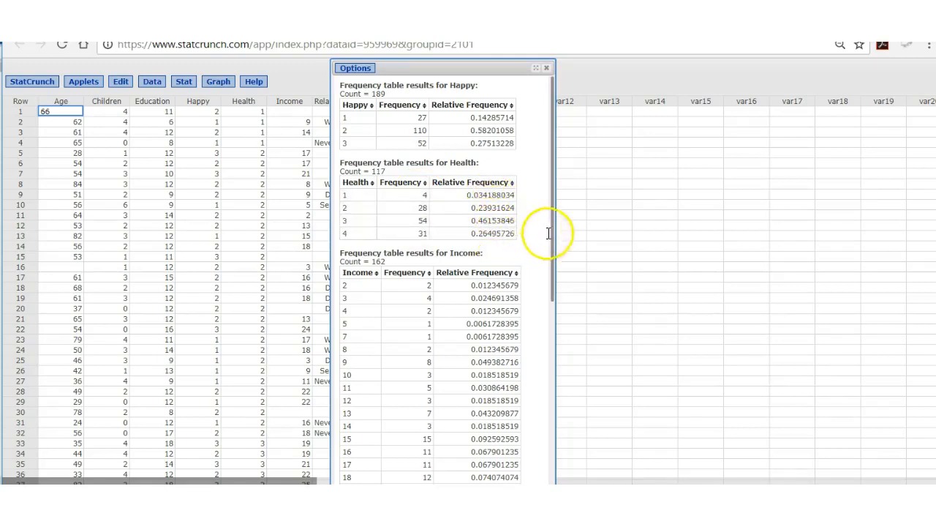
drag(553, 215, 556, 290)
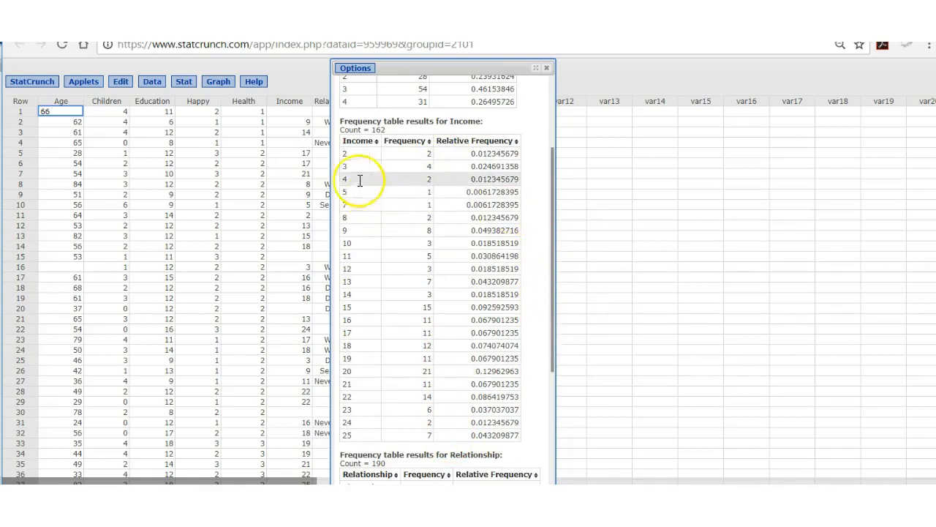
click(352, 153)
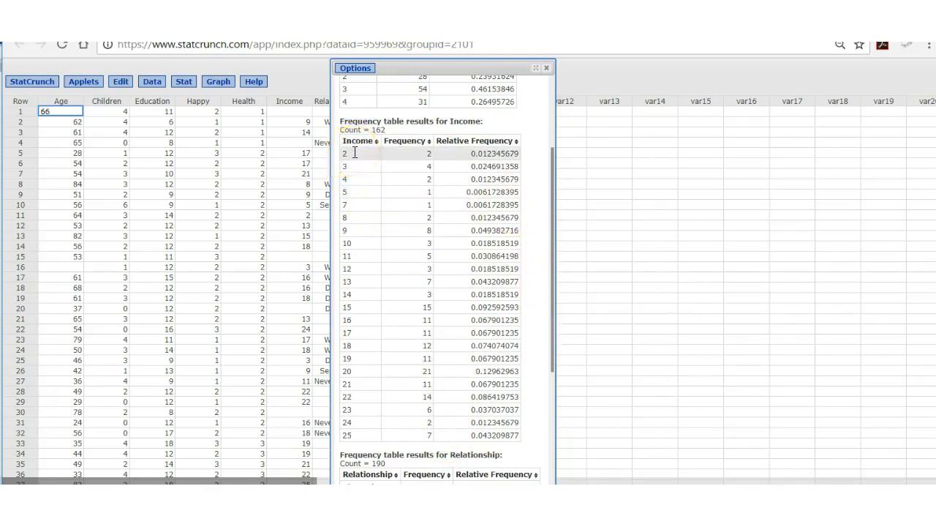
click(357, 202)
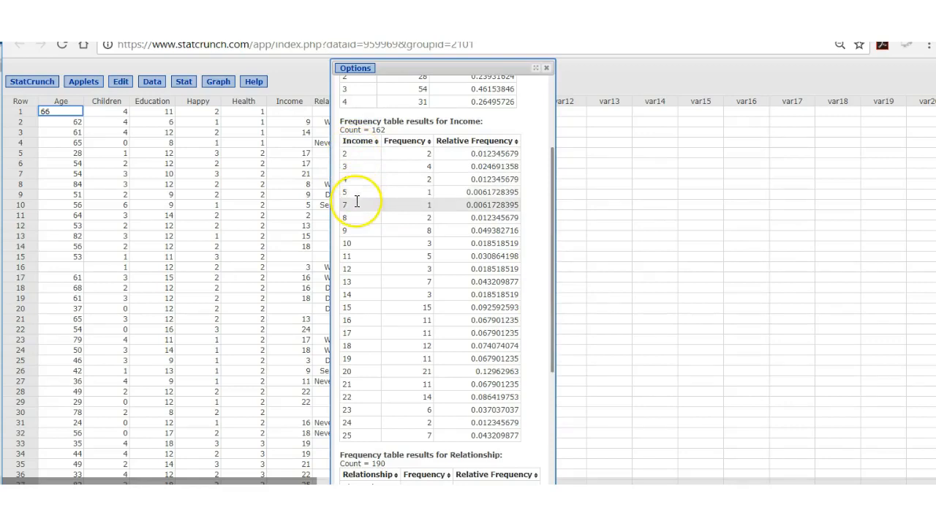
click(356, 155)
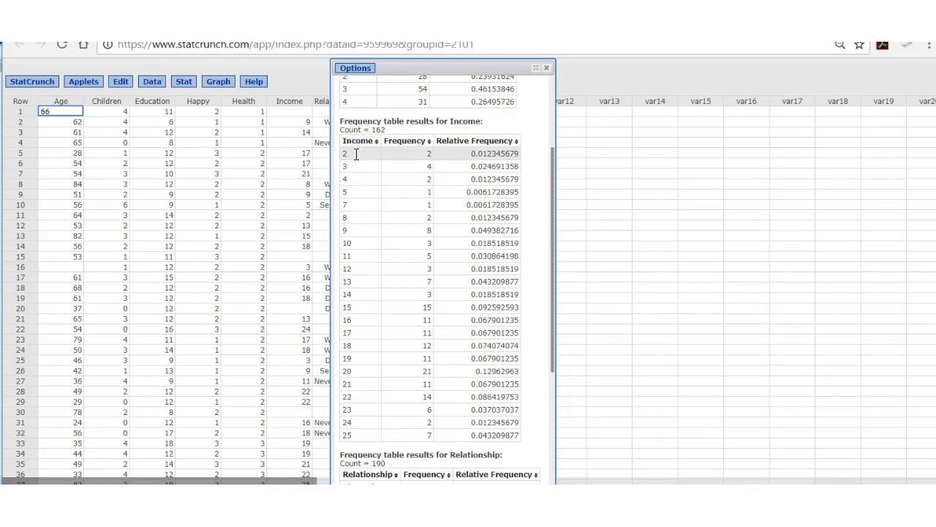
scroll(397, 299, down, 3)
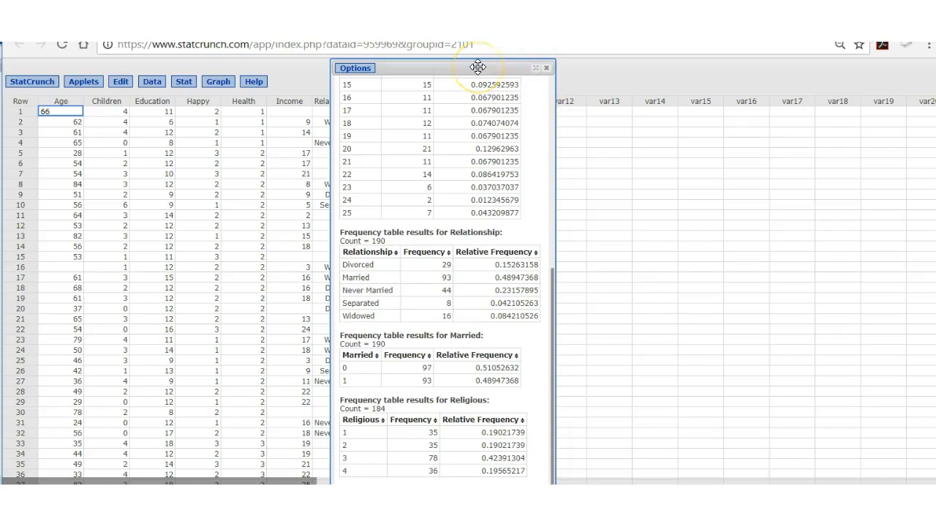
Create frequency bar plots with data for the six columns Happy through Religious, declining binning for Income
click(218, 85)
click(221, 95)
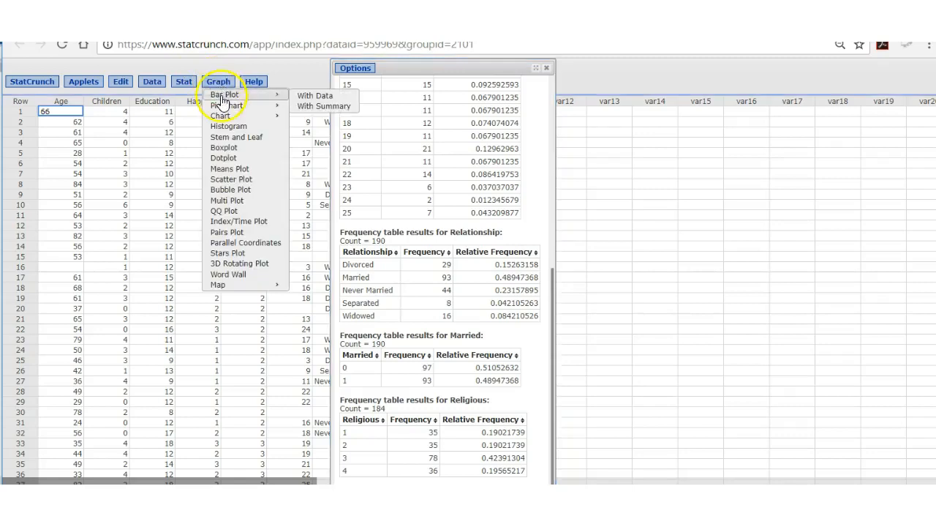
click(308, 95)
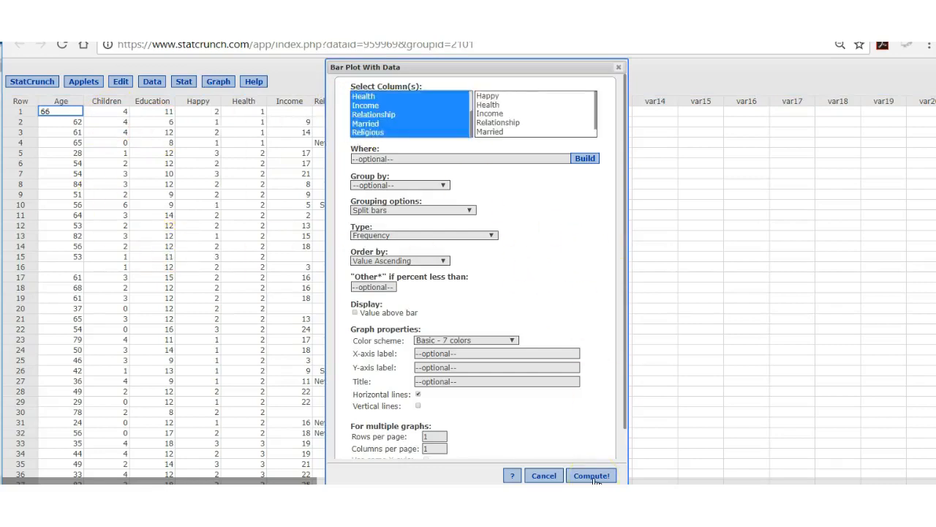
click(592, 476)
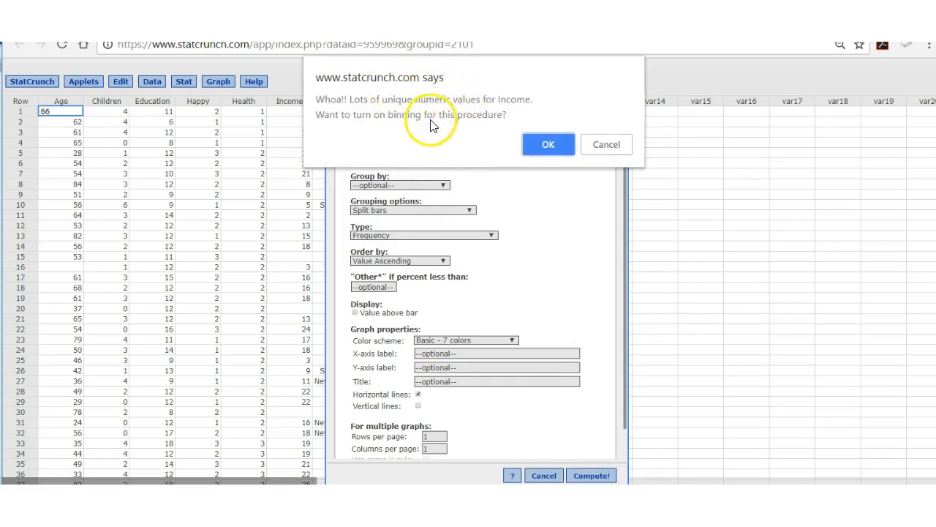
click(606, 145)
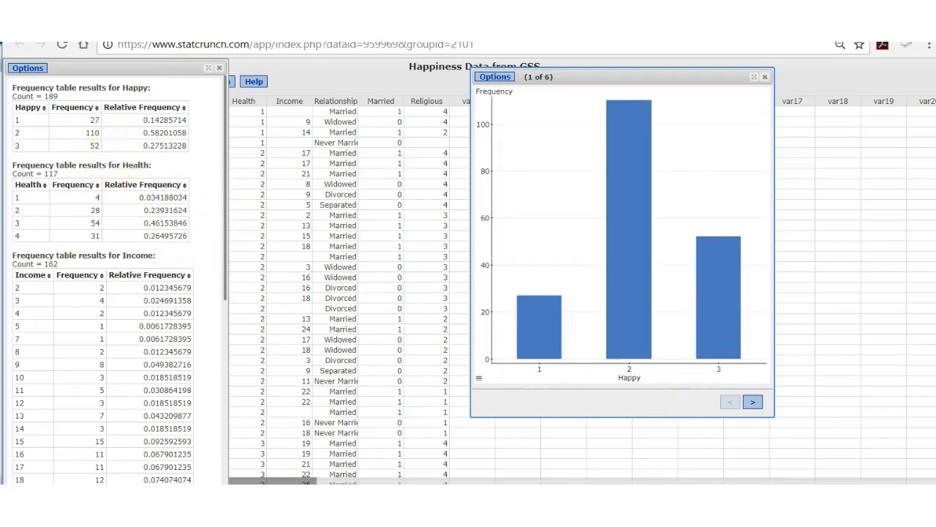
Place the frequency tables beside the bar plots and compare the Happy and Health bars with their table frequencies
drag(150, 69, 421, 63)
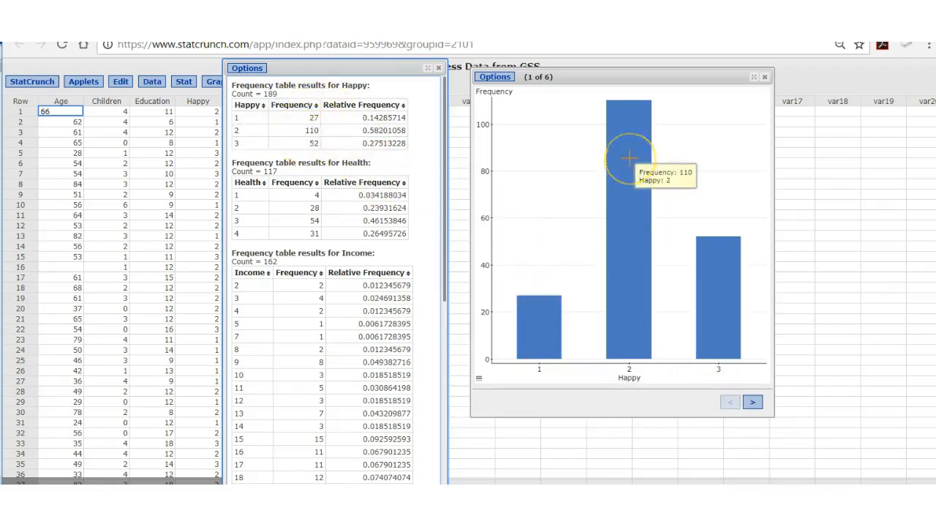
click(629, 130)
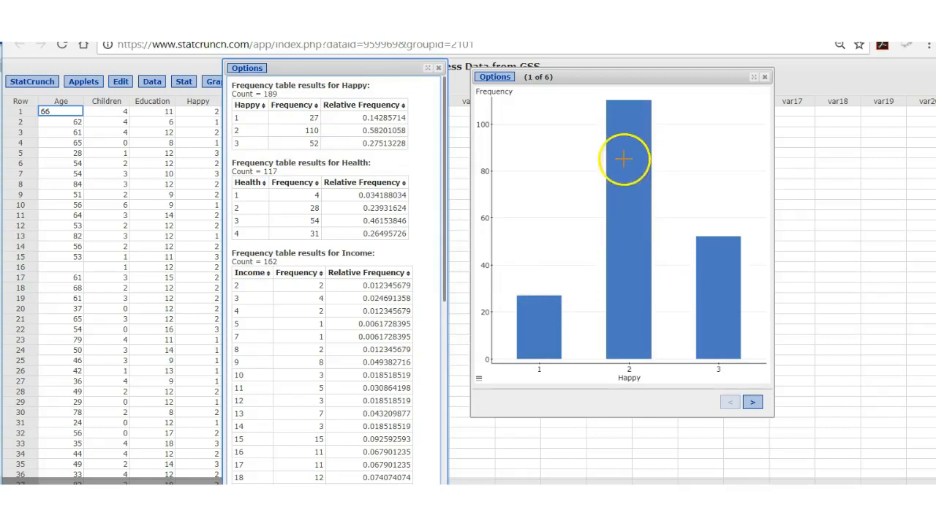
mouse_move(547, 333)
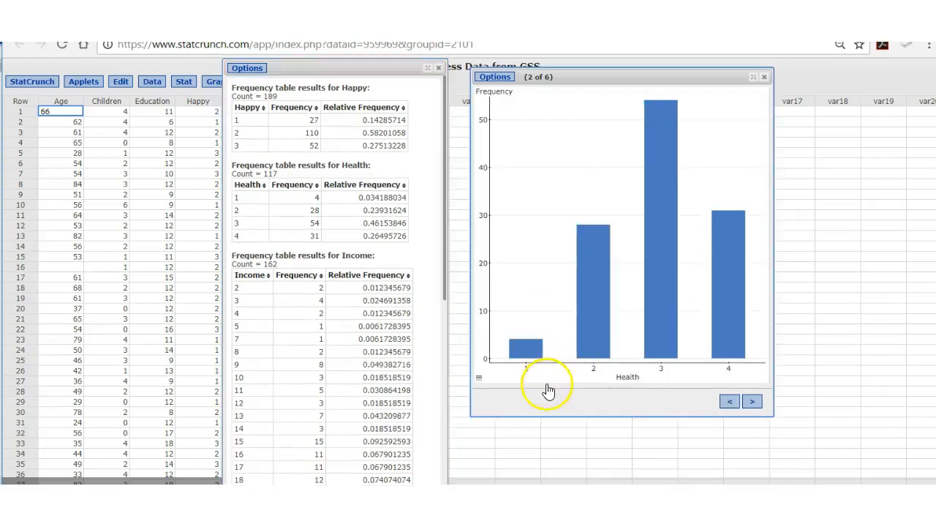
mouse_move(727, 334)
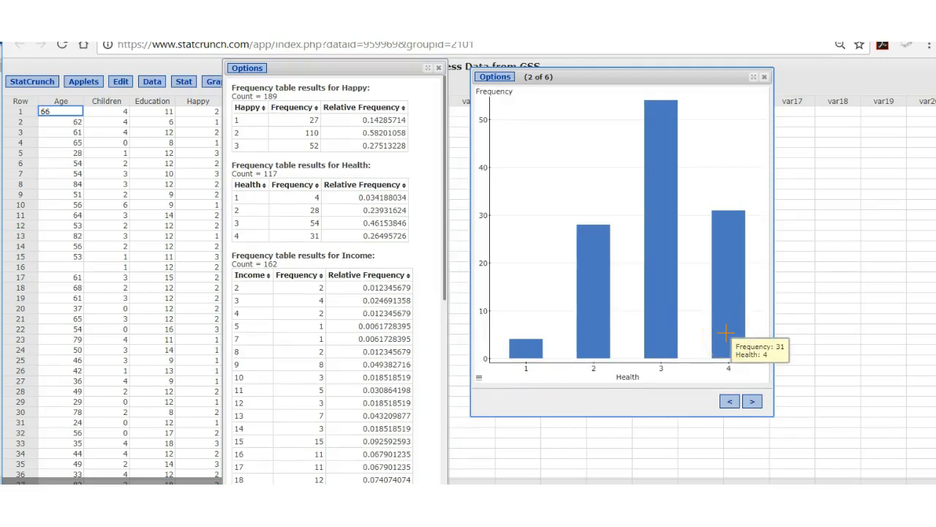
mouse_move(663, 158)
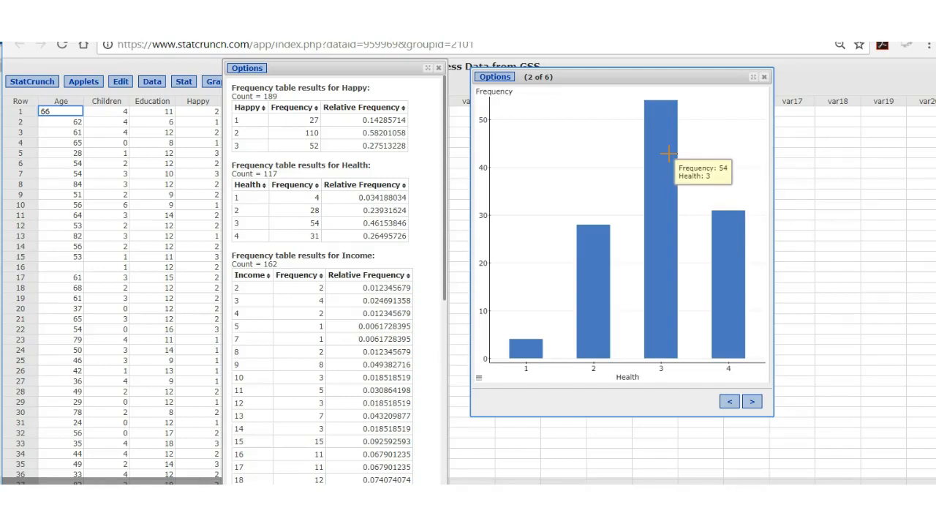
Edit the bar plots to display the value above each bar and recompute them
click(497, 79)
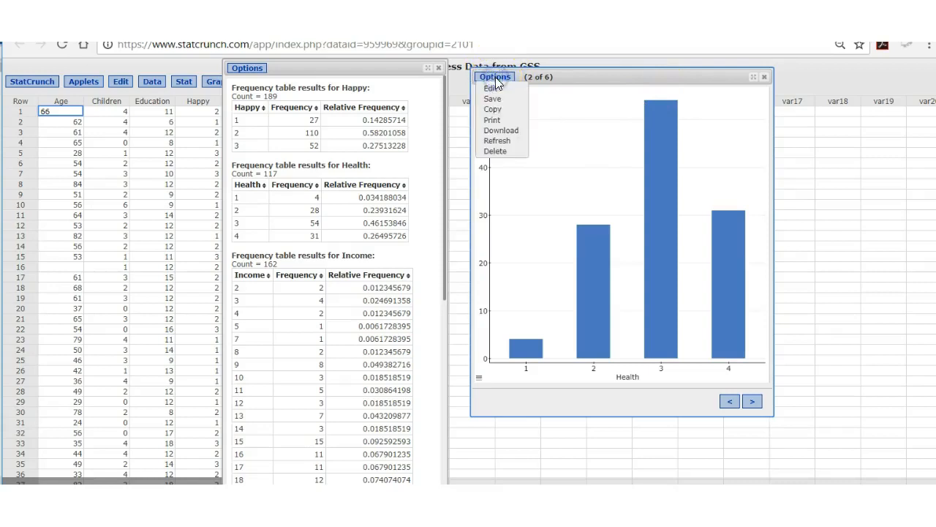
click(494, 91)
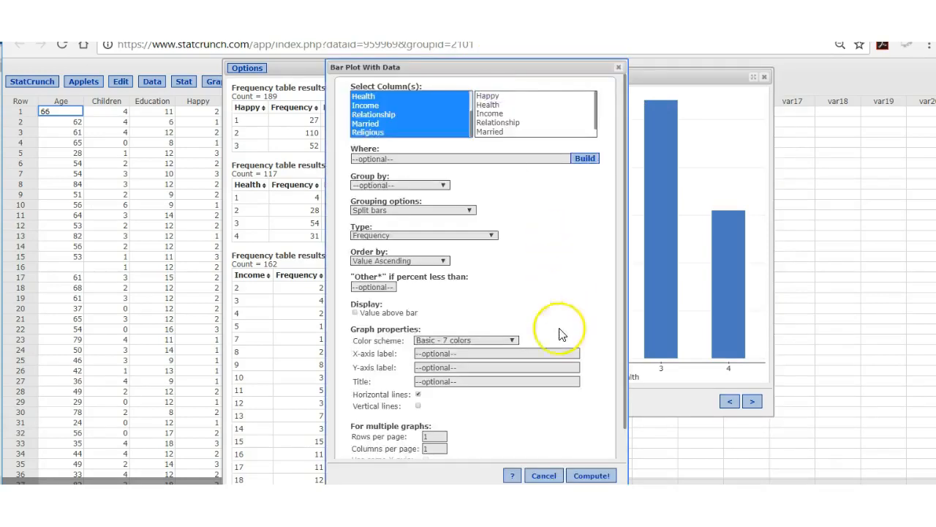
click(356, 313)
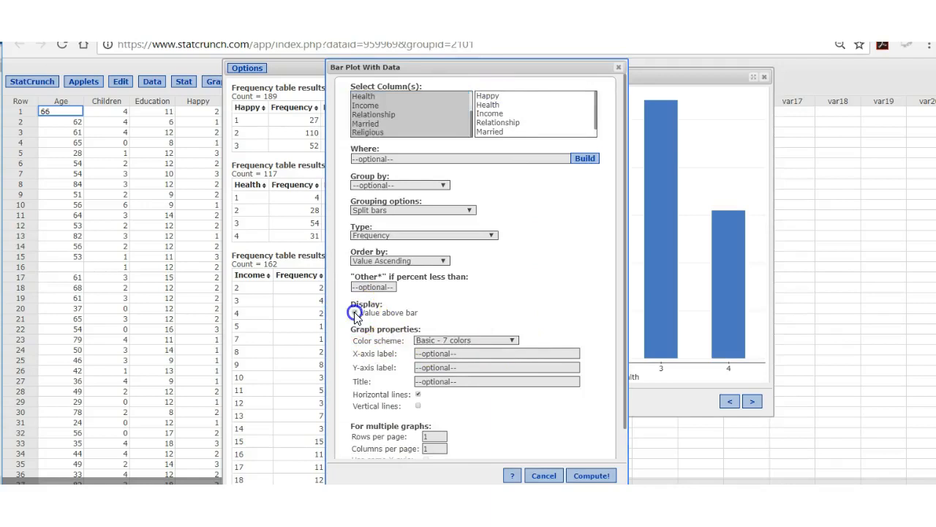
click(591, 475)
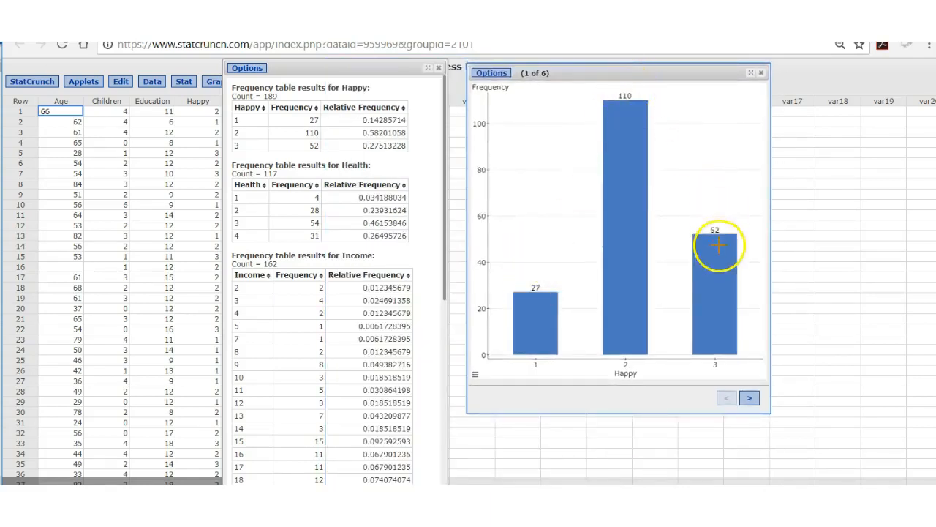
Page through the labelled bar plots from Health to Religious and examine the bar frequencies of each variable
click(750, 399)
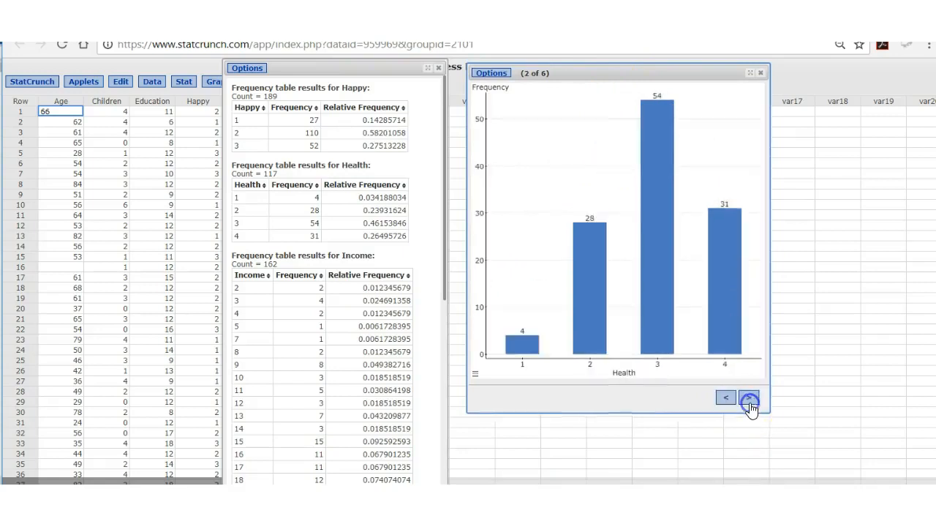
click(750, 398)
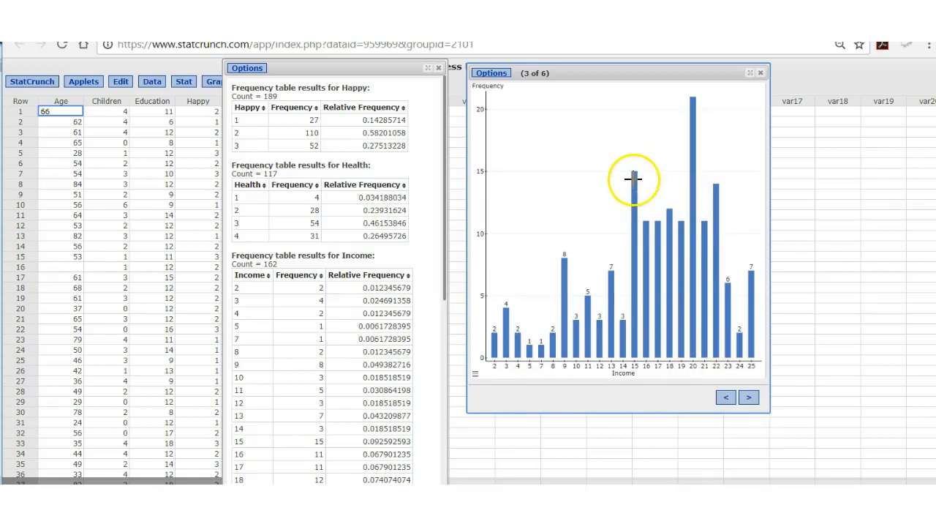
mouse_move(720, 203)
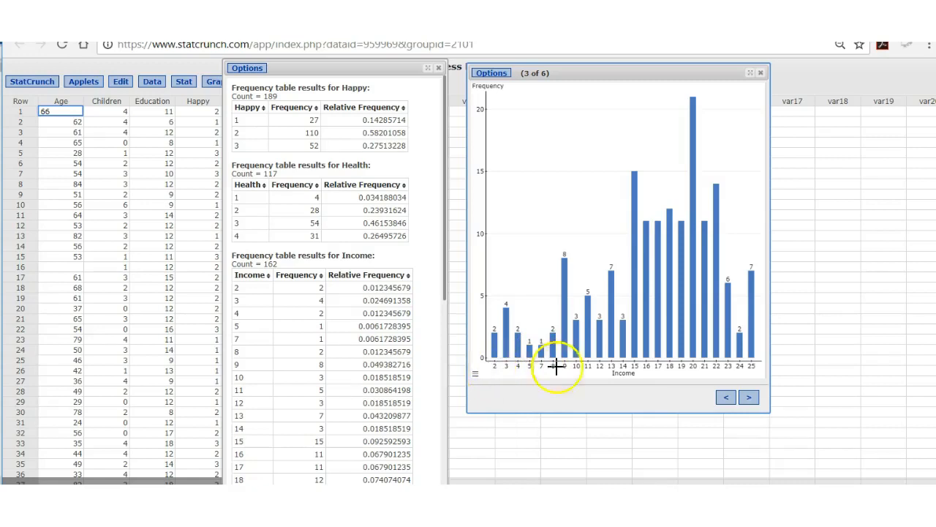
click(749, 396)
click(748, 397)
mouse_move(684, 280)
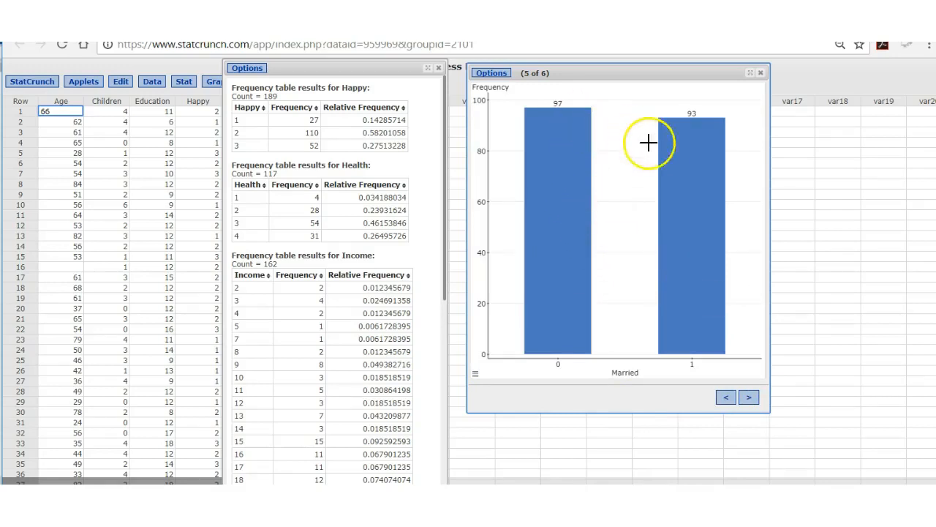
click(748, 396)
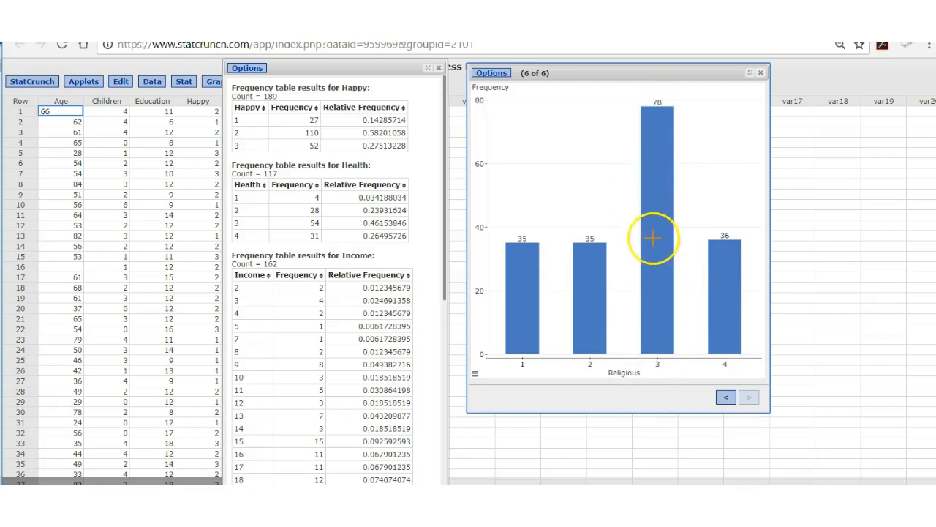
mouse_move(652, 123)
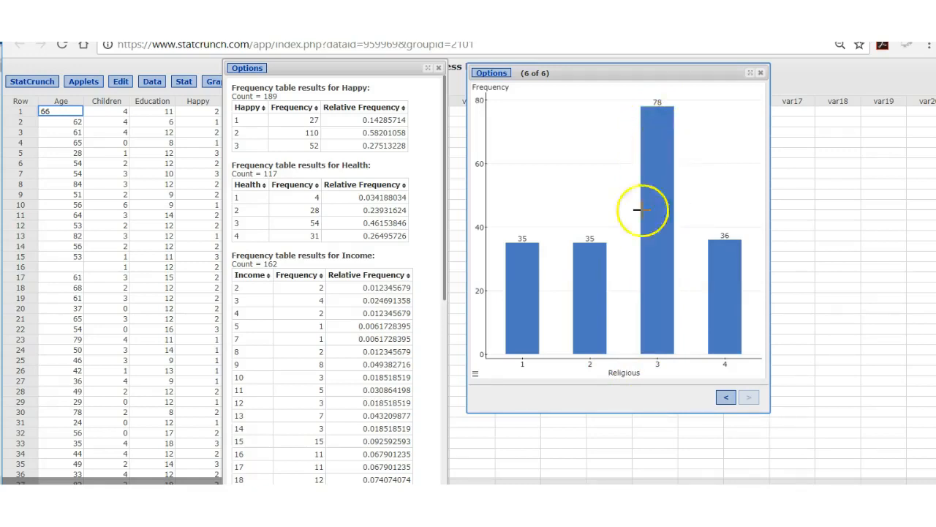
Edit the bar plots for all six variables to show Relative Frequency and recompute them beside the frequency tables
mouse_move(662, 242)
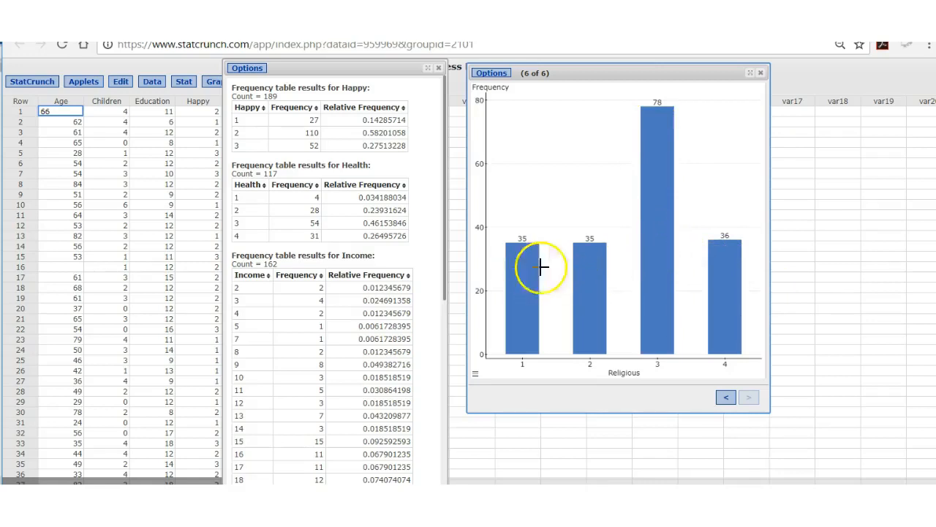
mouse_move(722, 268)
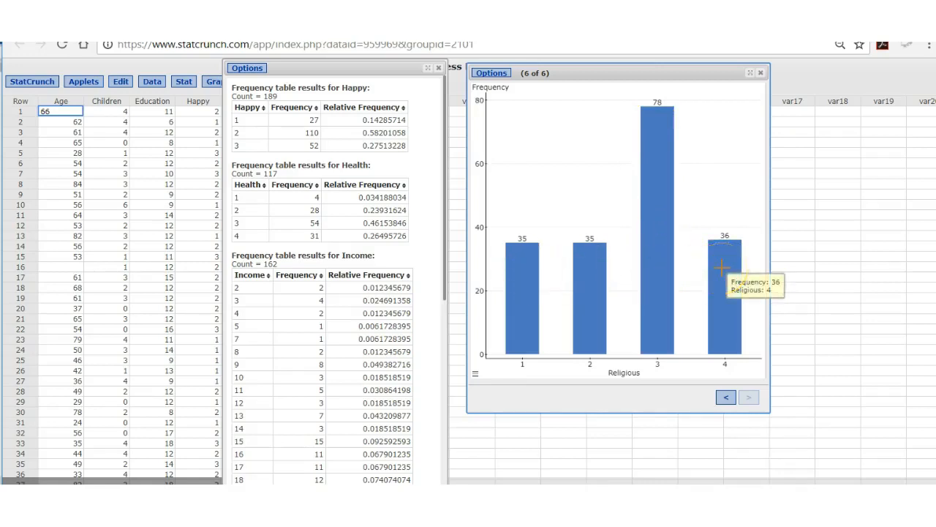
click(490, 73)
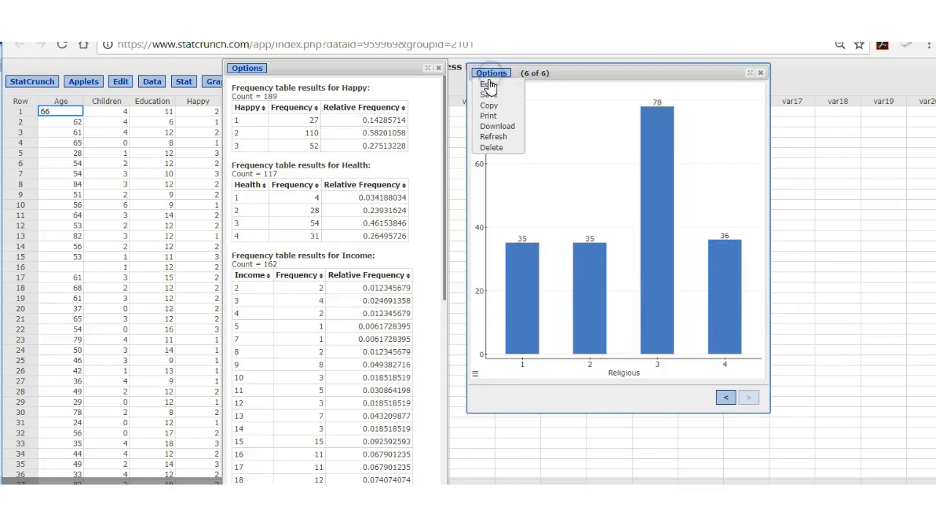
click(488, 88)
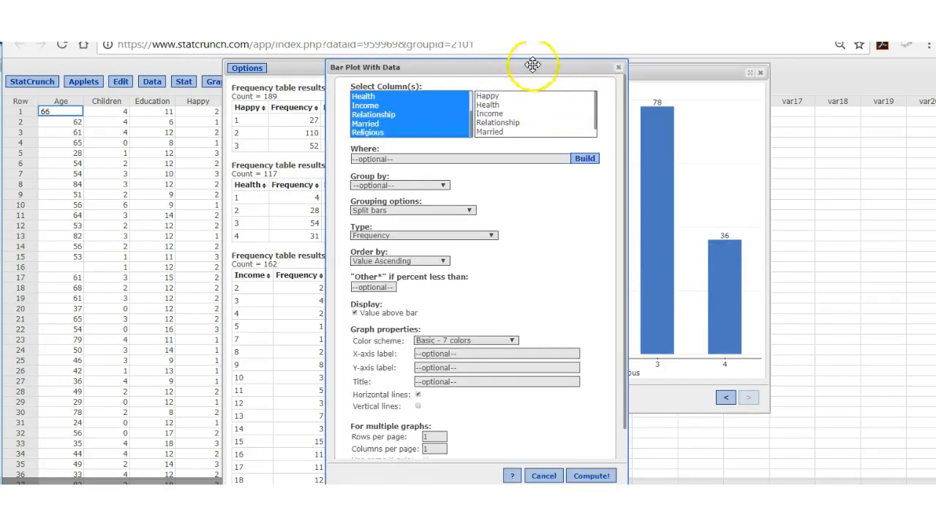
click(493, 236)
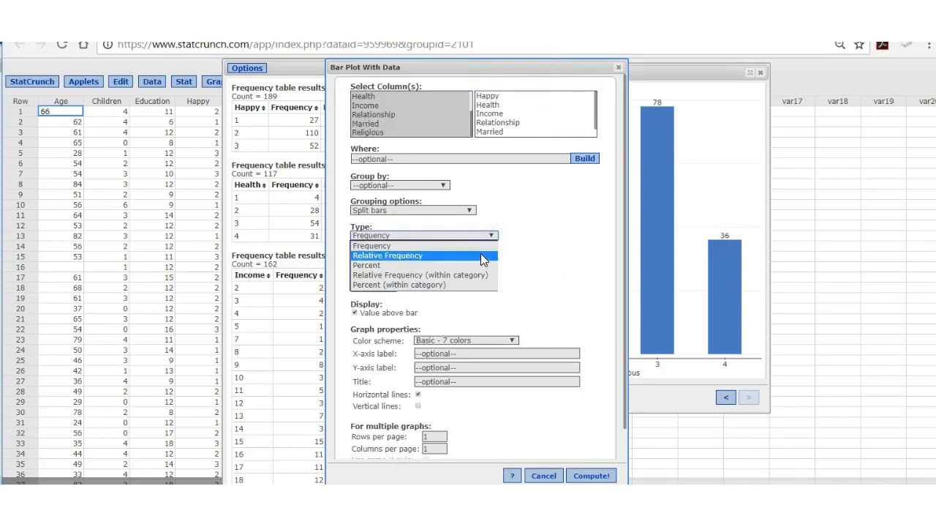
click(452, 257)
drag(576, 72, 589, 79)
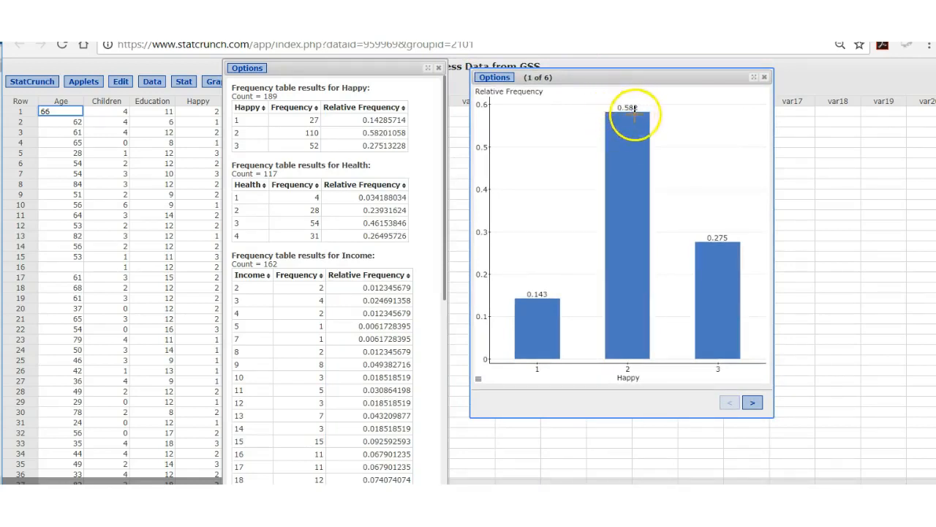
mouse_move(638, 109)
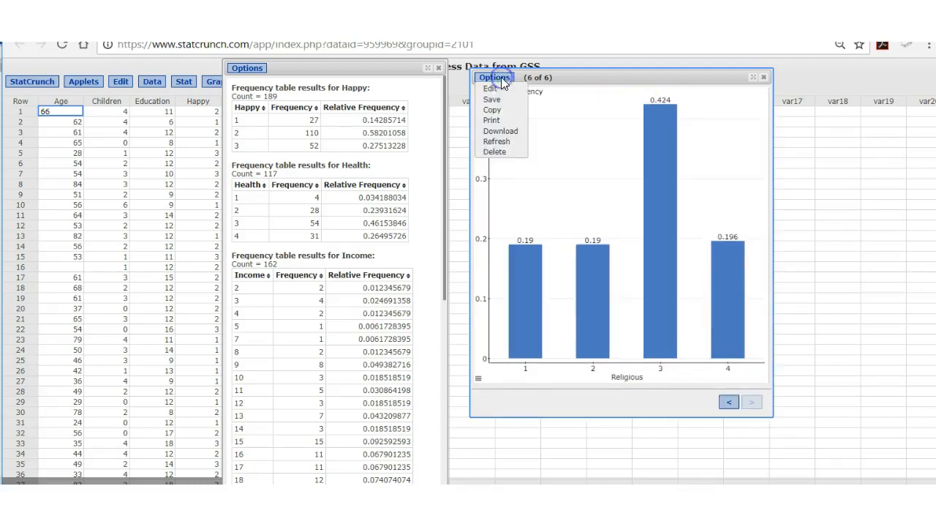
Order the bars of the relative frequency plots by Count Descending and recompute them
click(499, 89)
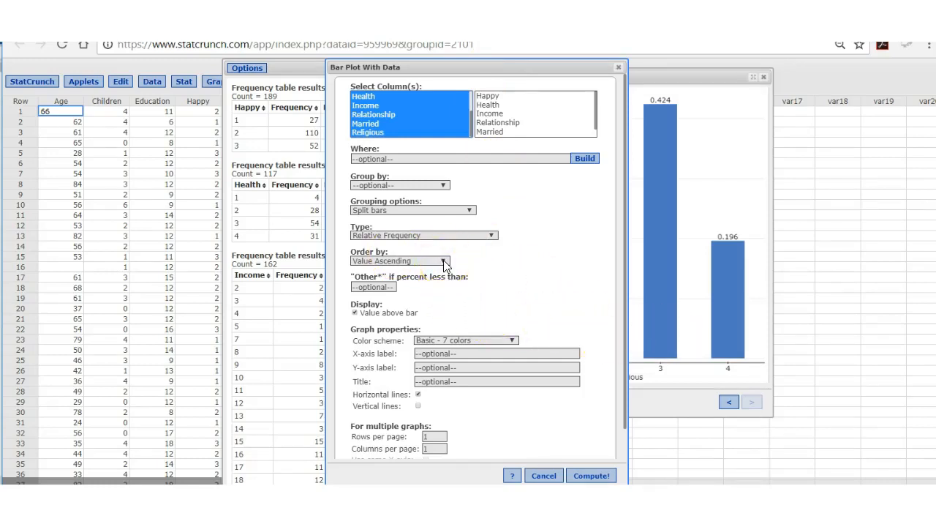
click(444, 261)
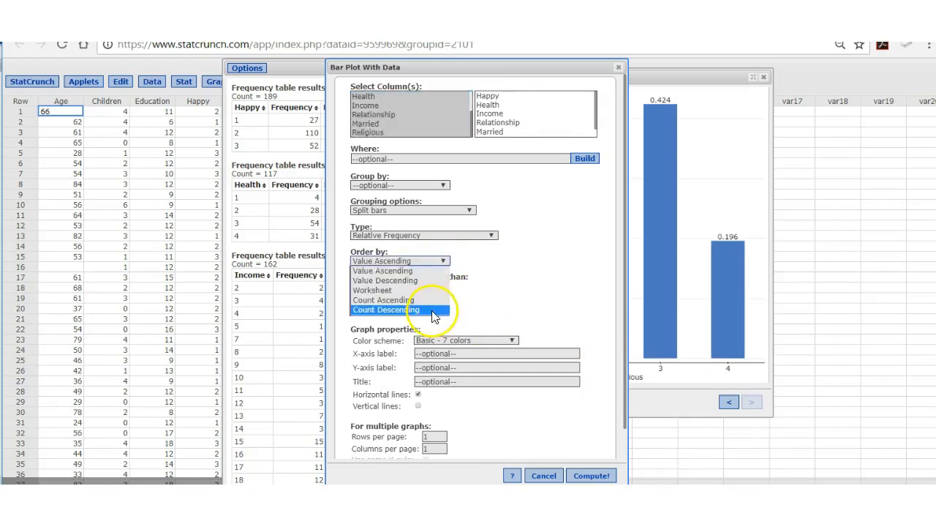
click(431, 313)
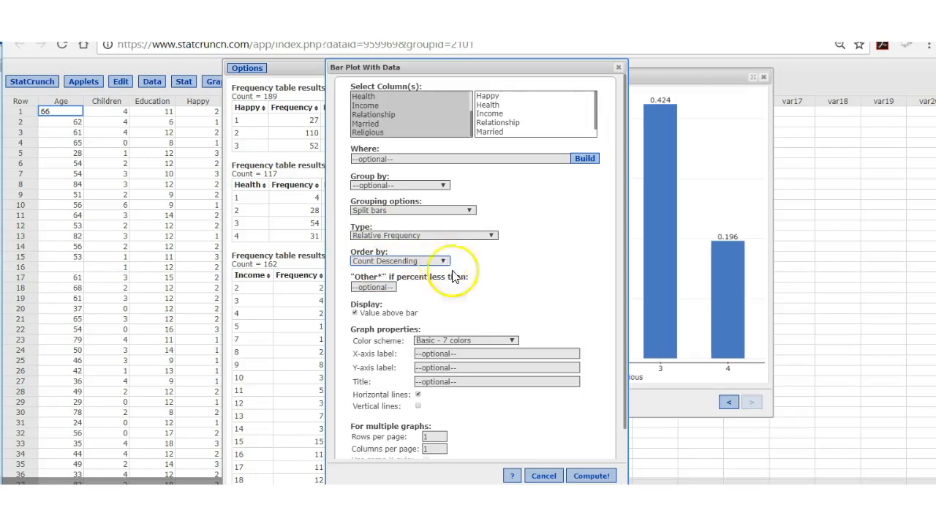
click(592, 476)
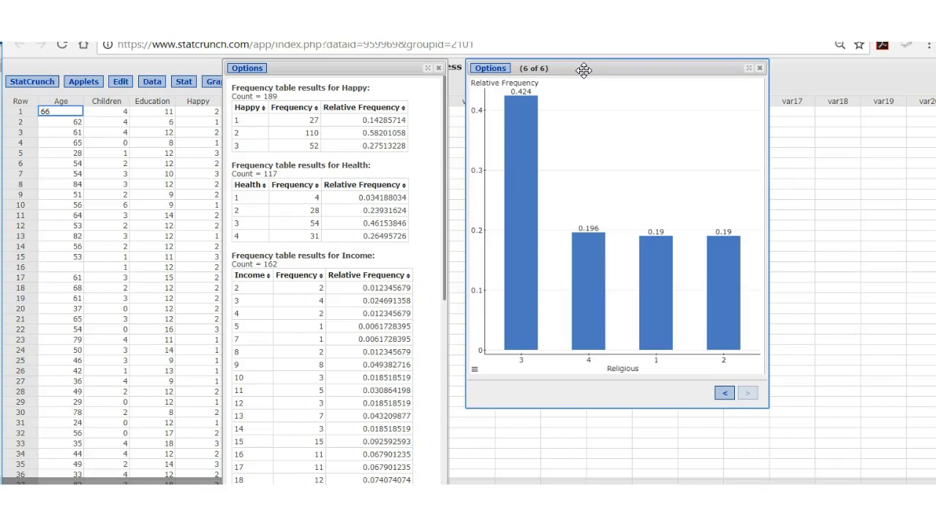
Edit the bar plot to use only the Married column, grouped by Happy, and recompute it
click(490, 73)
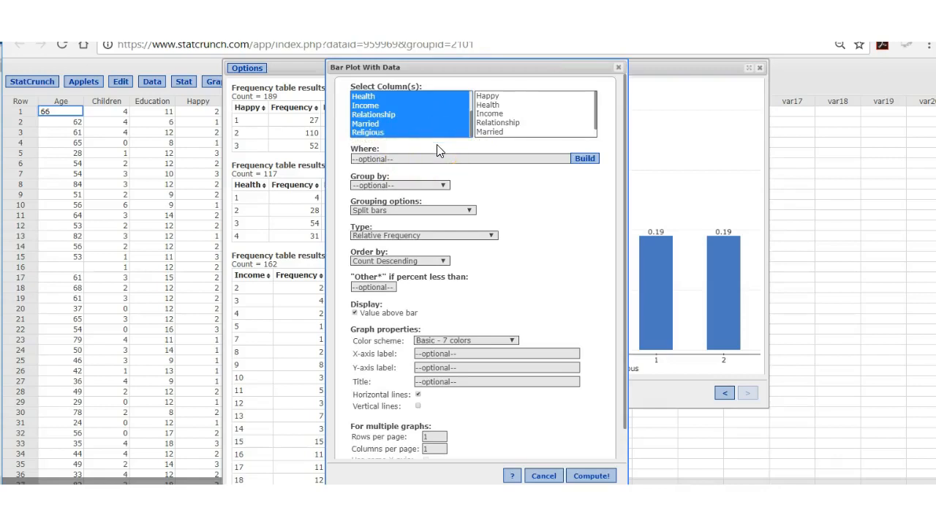
click(371, 124)
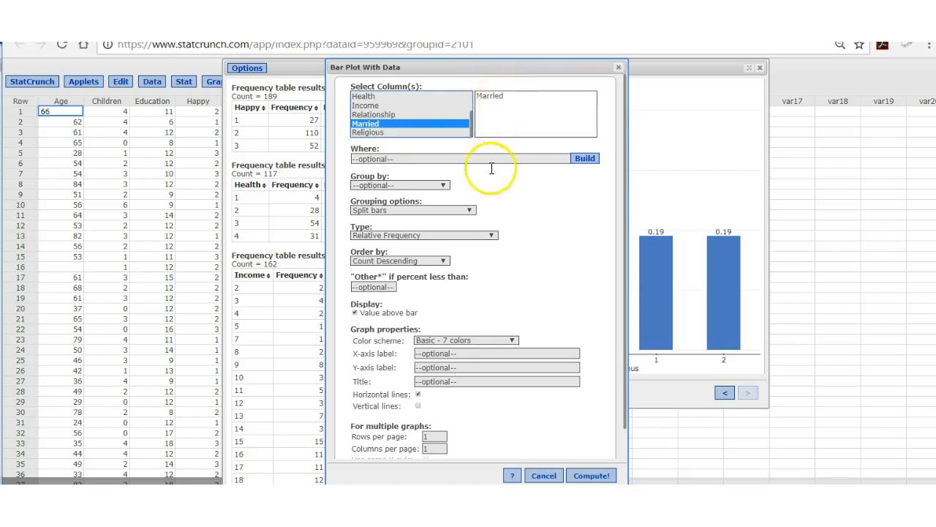
click(443, 186)
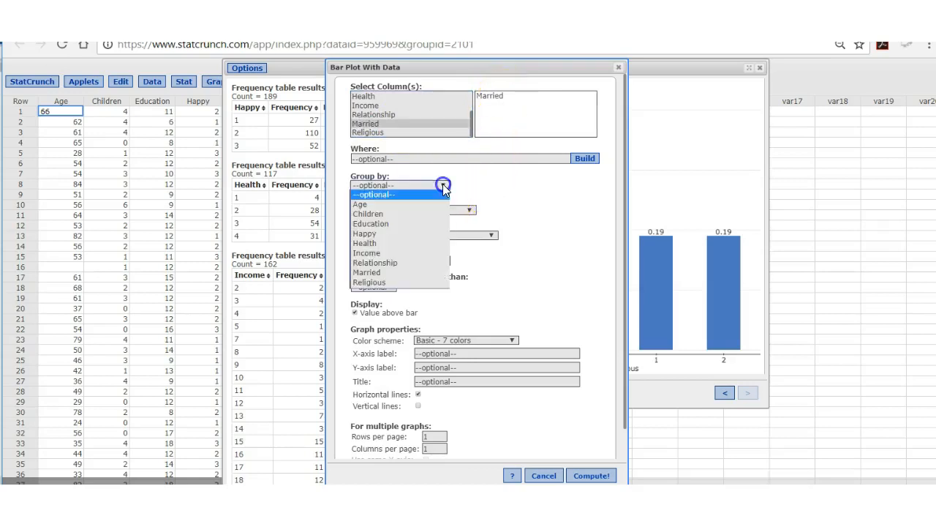
click(430, 234)
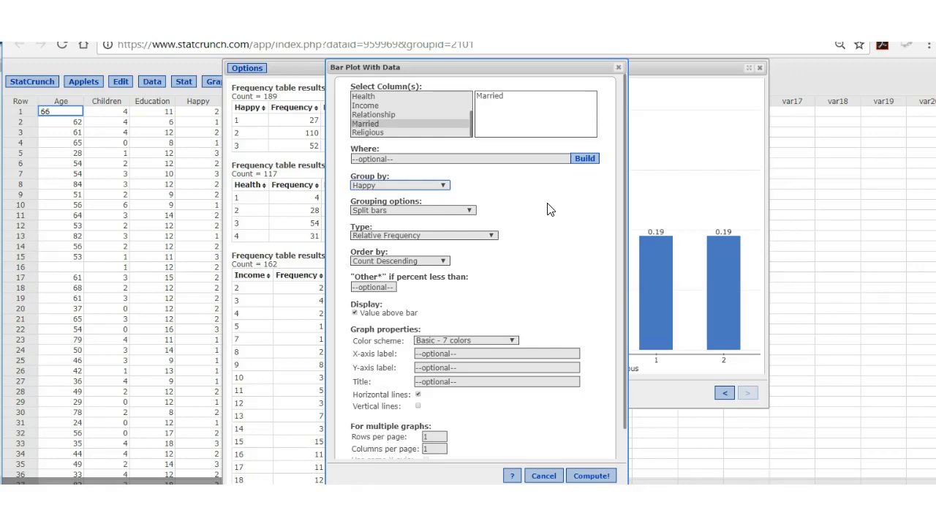
click(591, 476)
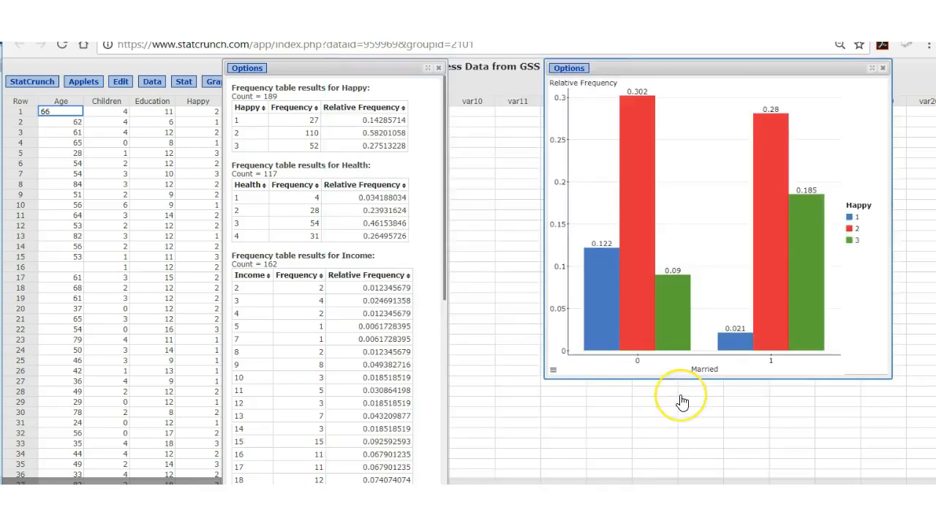
Change the grouped Married plot's type to Percent (within category) and recompute it
mouse_move(661, 308)
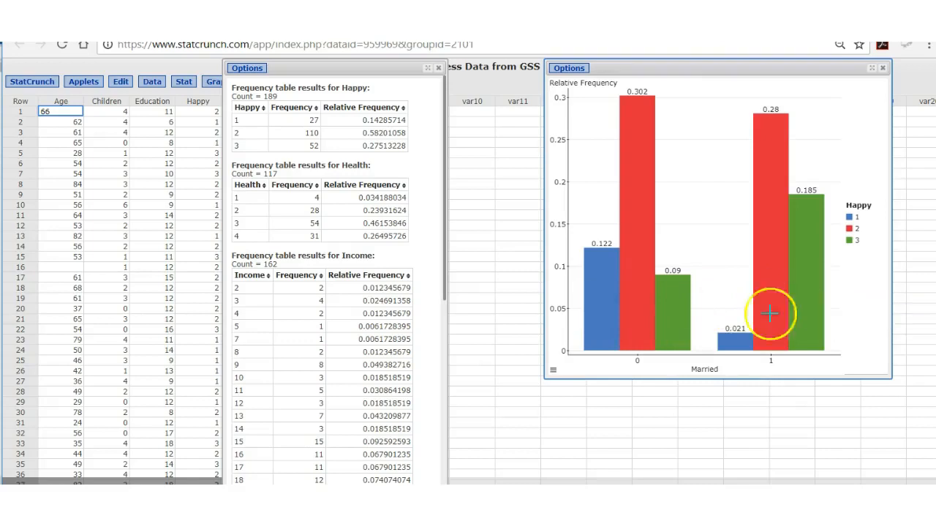
mouse_move(604, 324)
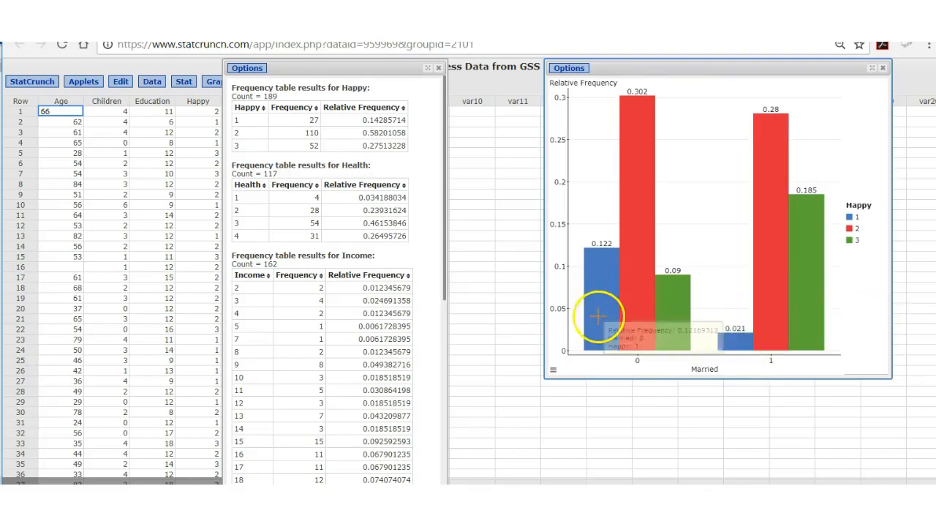
mouse_move(823, 313)
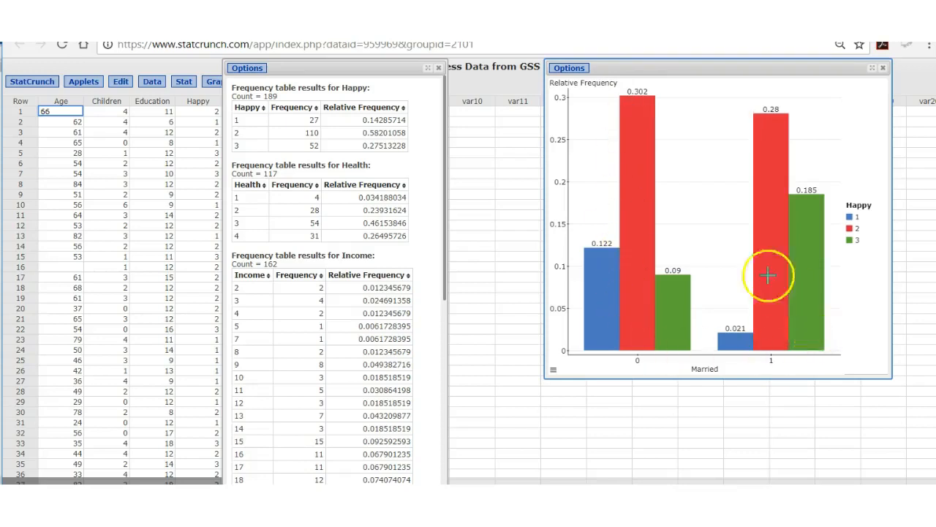
mouse_move(628, 98)
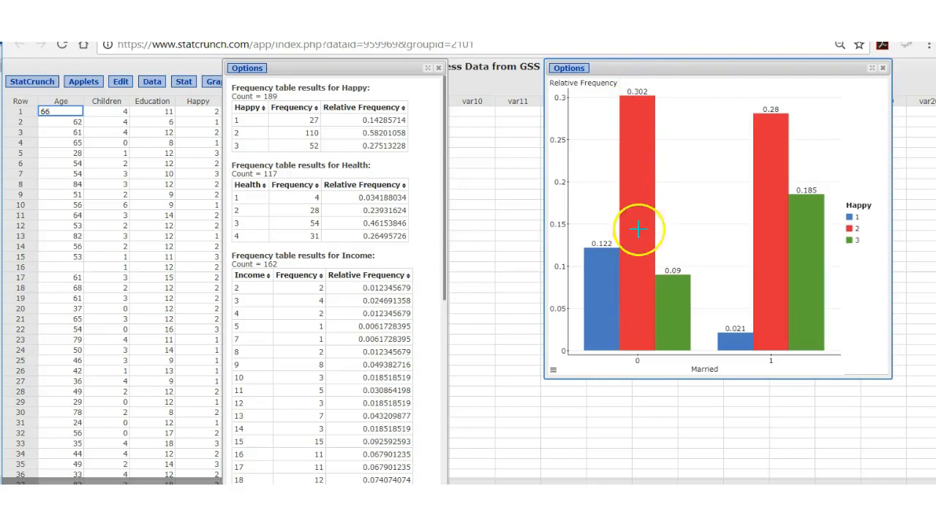
mouse_move(634, 115)
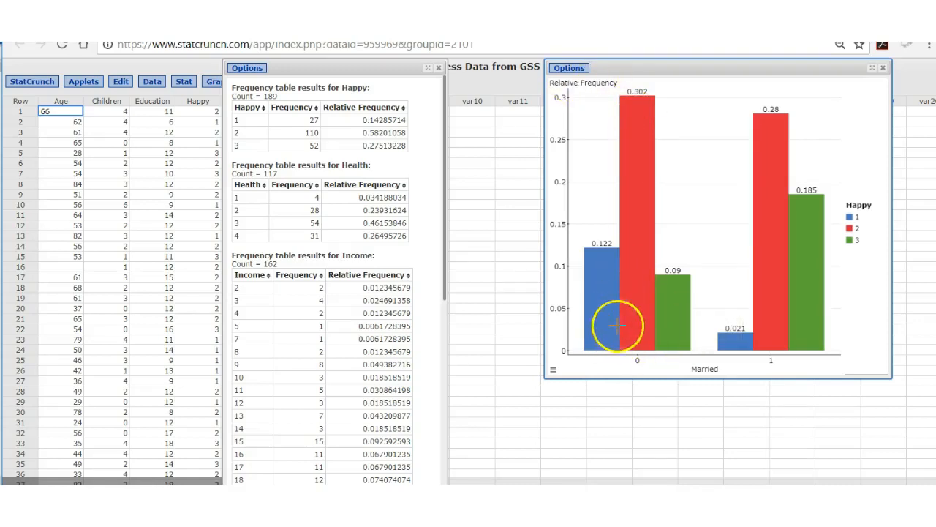
click(570, 69)
click(567, 79)
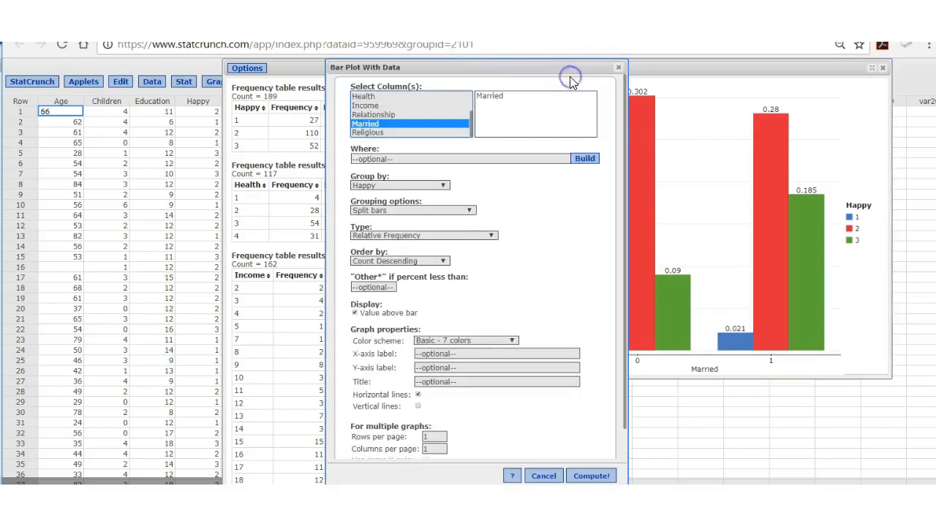
click(492, 236)
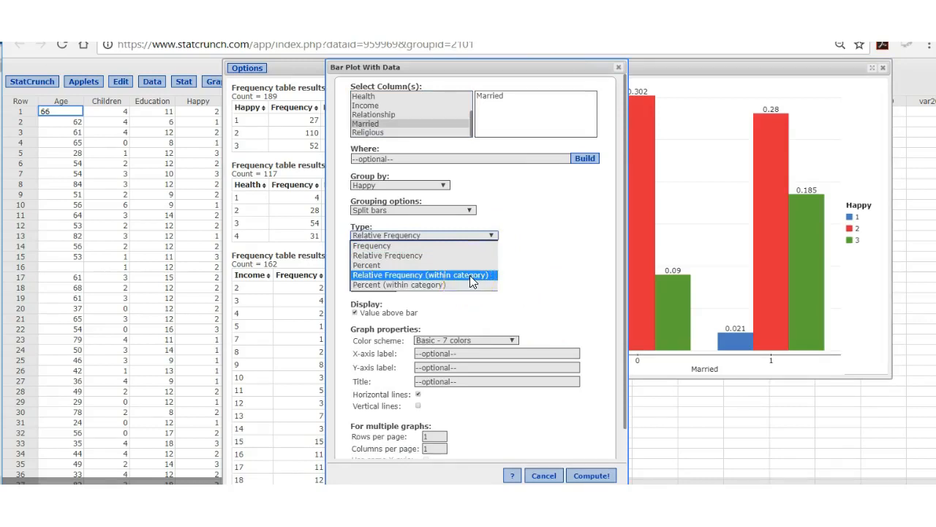
click(439, 285)
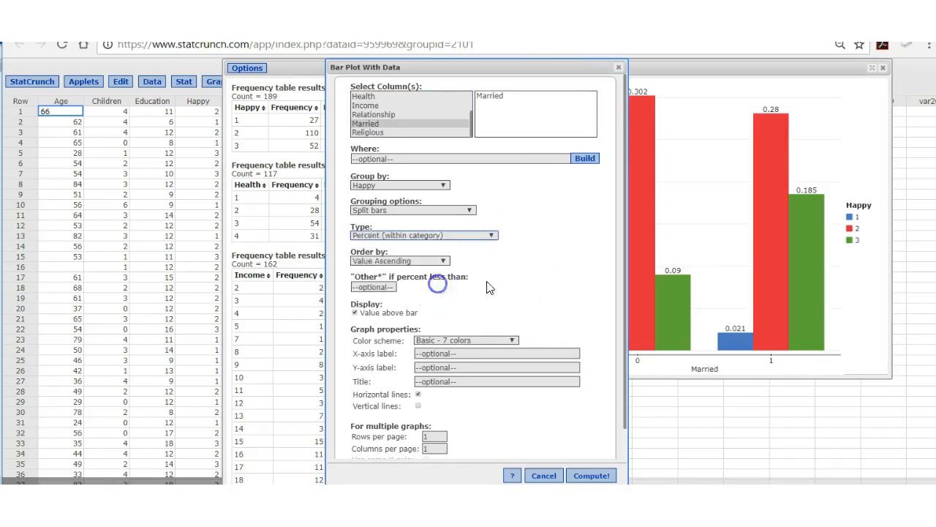
click(591, 475)
Set up a new bar plot with data for the Happy column, grouped by Married
mouse_move(582, 141)
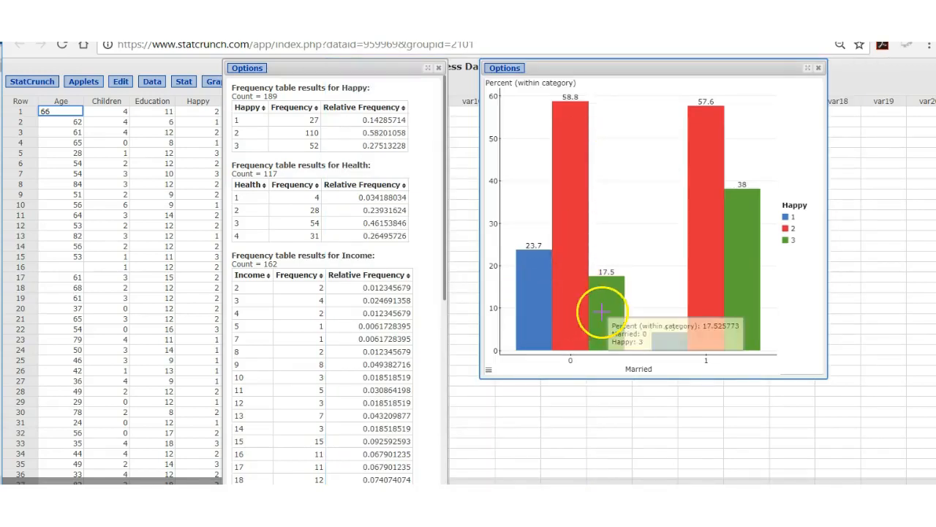
mouse_move(572, 110)
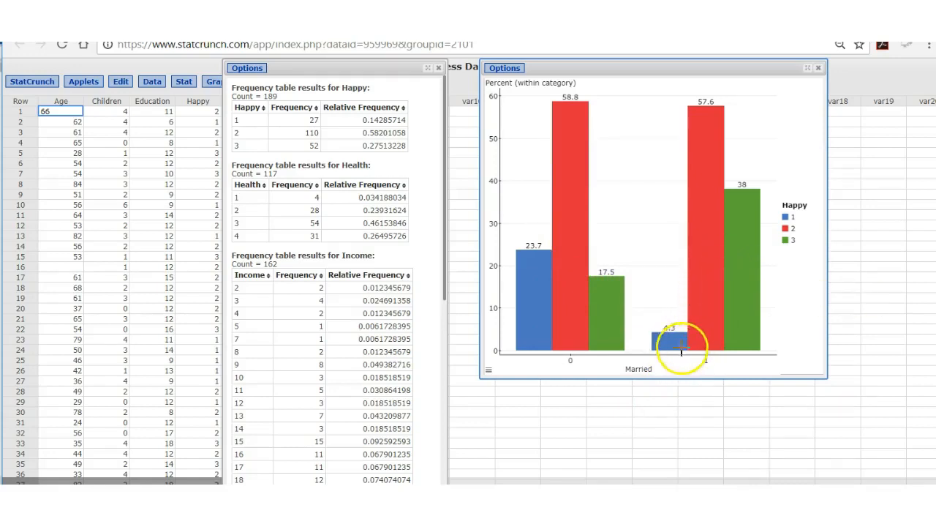
mouse_move(733, 304)
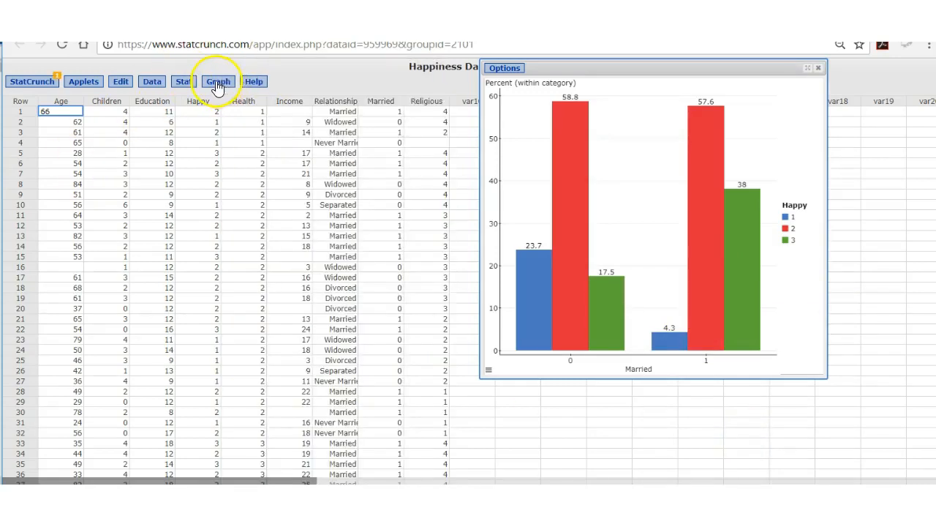
click(217, 83)
mouse_move(232, 96)
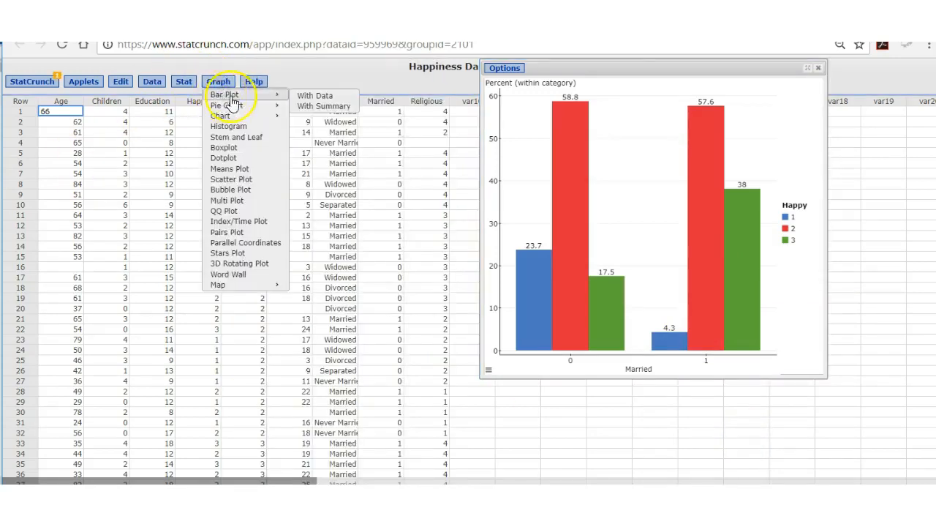
click(303, 96)
drag(429, 69, 259, 66)
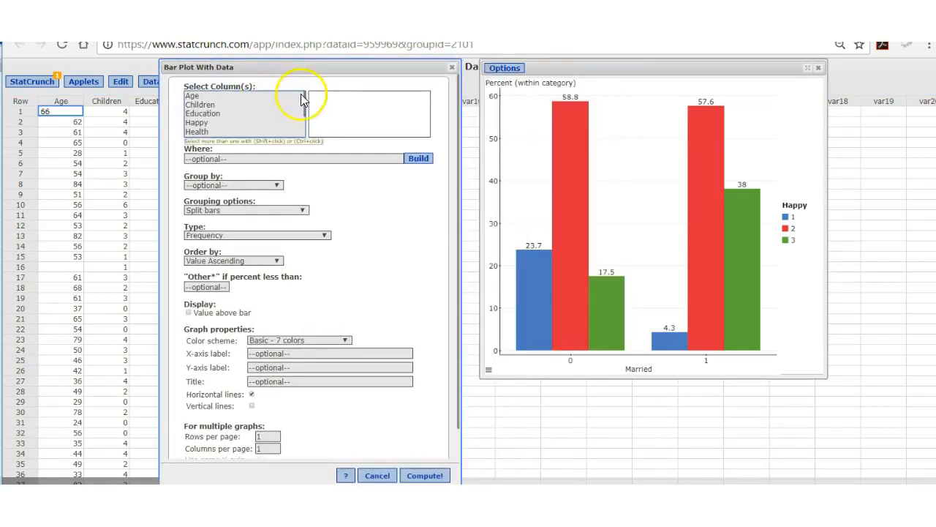
click(208, 122)
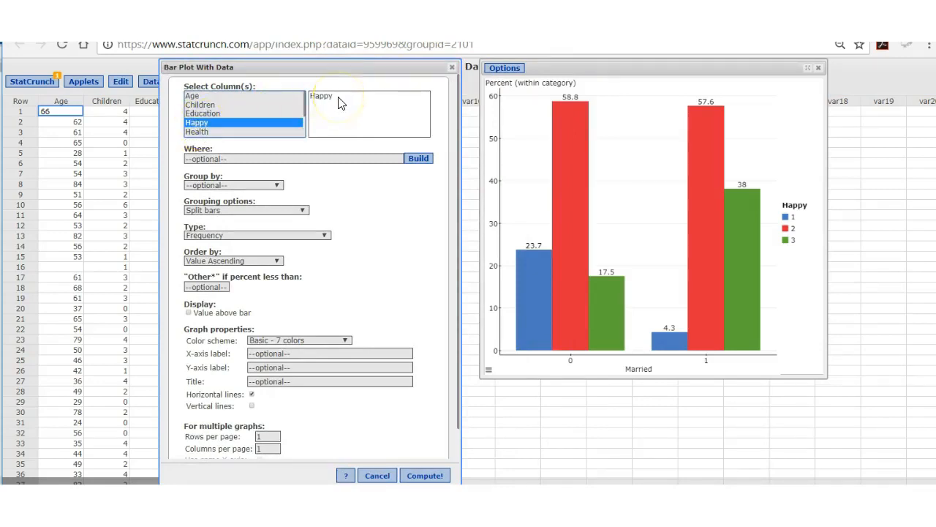
click(277, 185)
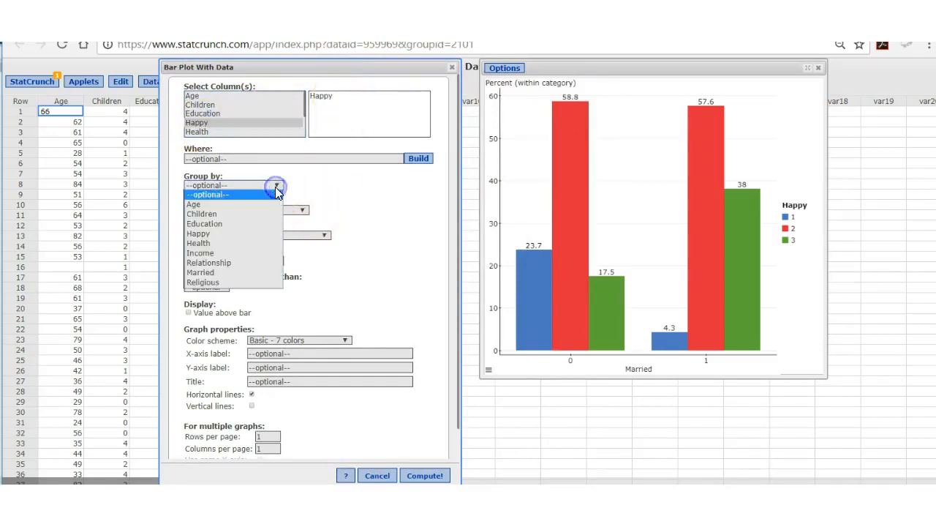
click(271, 271)
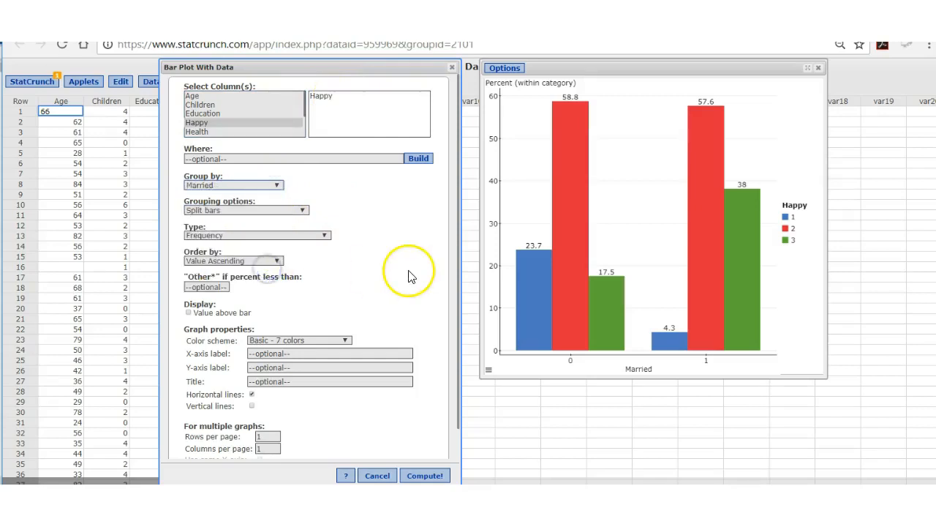
Set the new Happy plot's type to Percent (within category) and compute it
click(324, 235)
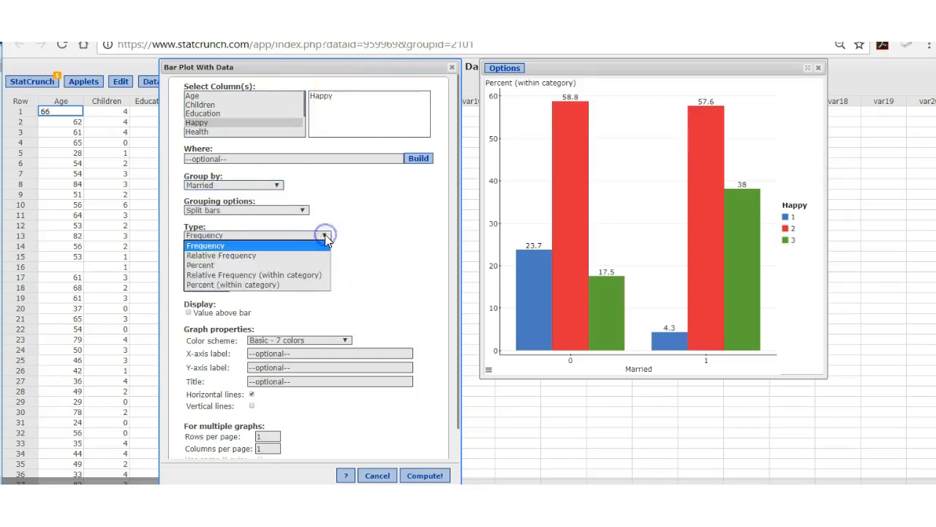
click(304, 285)
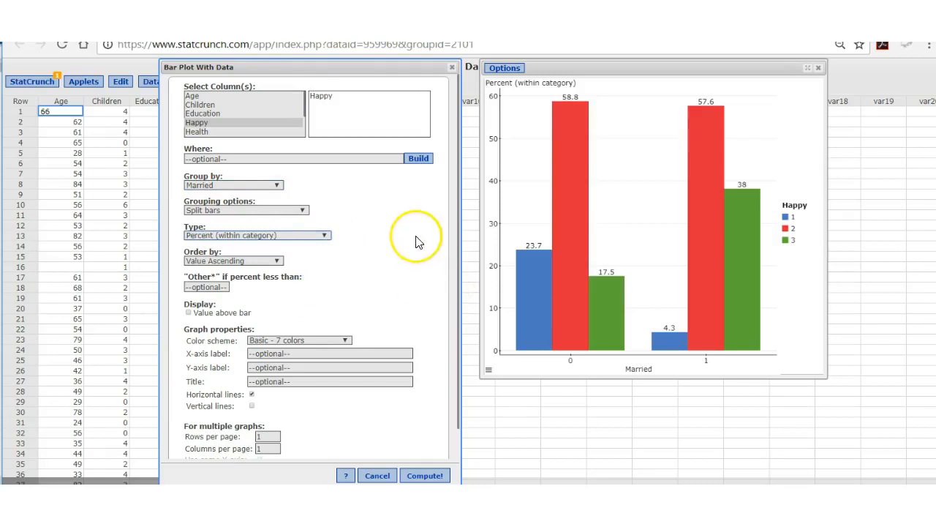
click(420, 476)
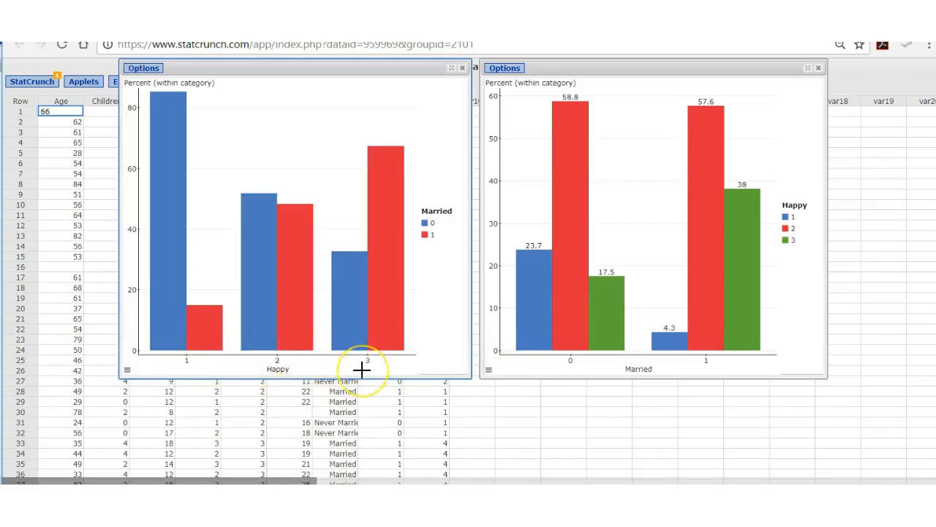
Compare the two grouped bar plots of Happy and Married, and close both plots
mouse_move(206, 319)
mouse_move(168, 167)
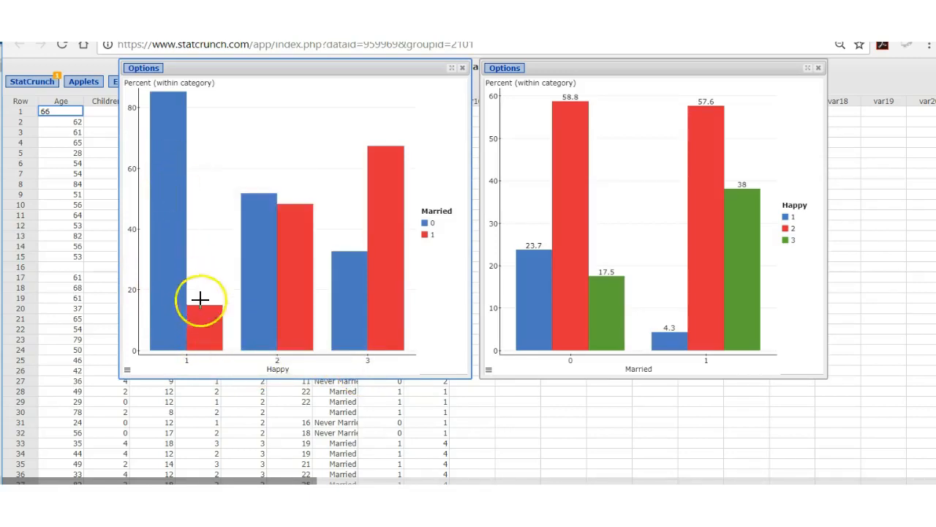
click(550, 369)
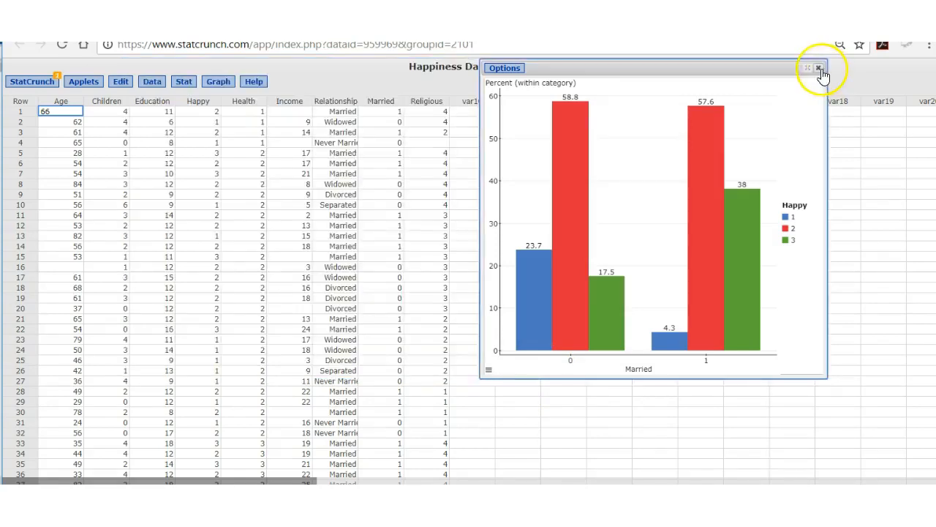
click(818, 68)
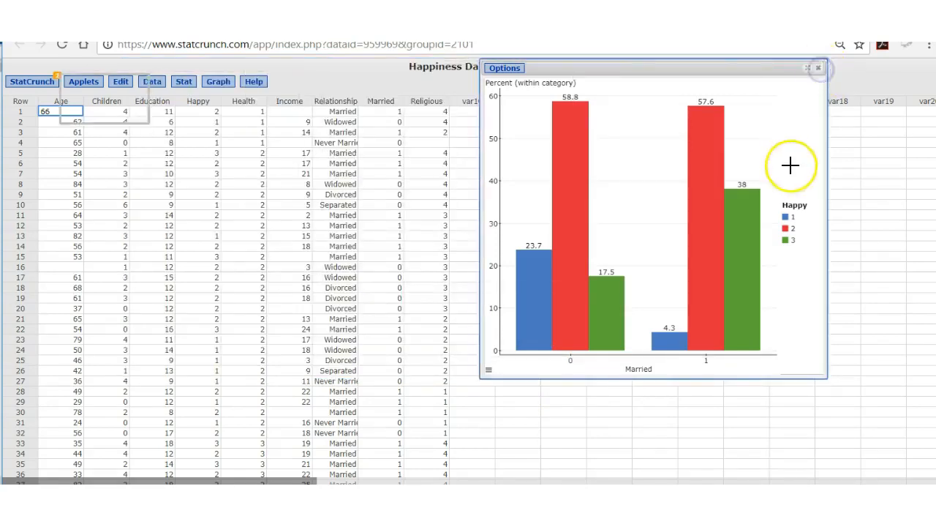
Create pie charts with data for the Happy, Health, Income, Relationship, Married and Religious columns
click(218, 86)
mouse_move(245, 107)
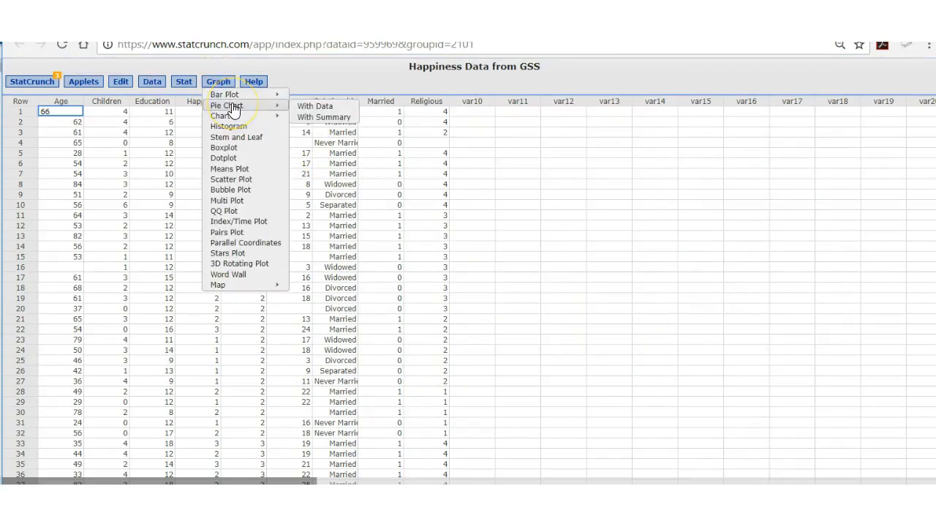
click(302, 105)
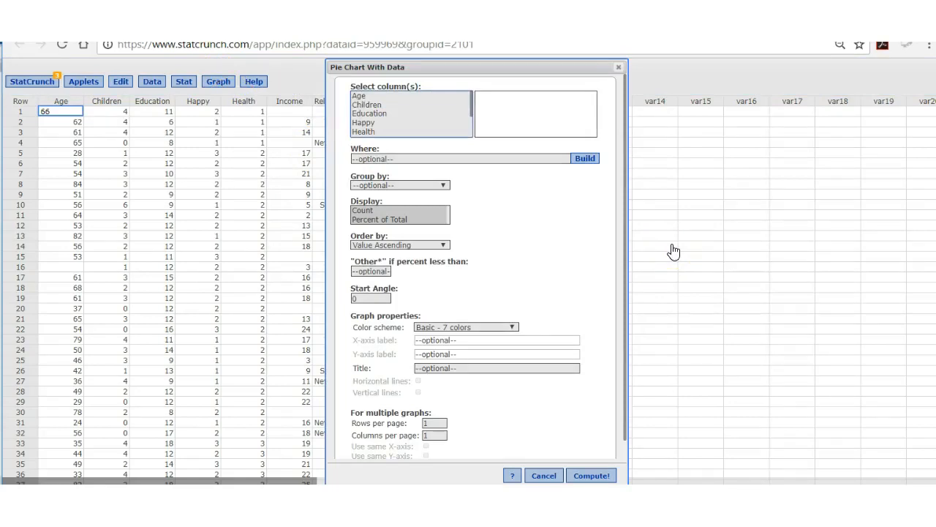
drag(363, 122, 371, 128)
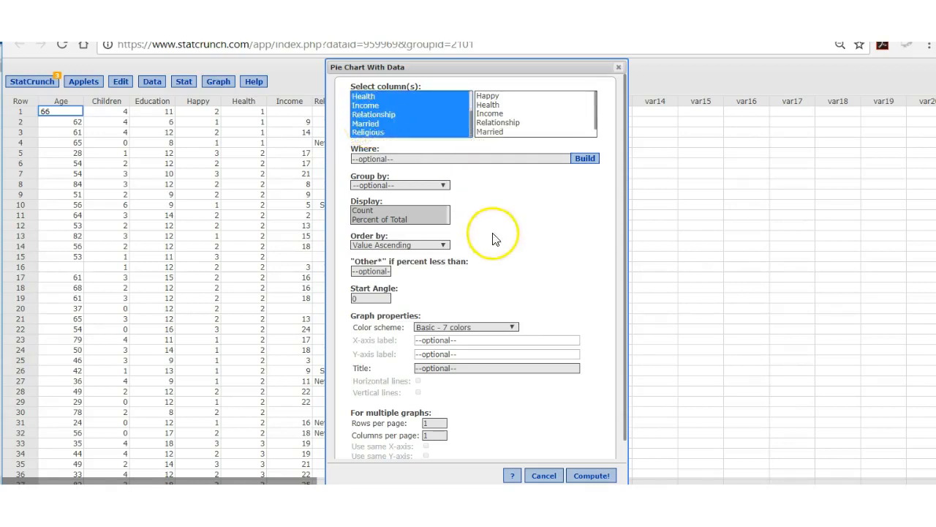
click(369, 213)
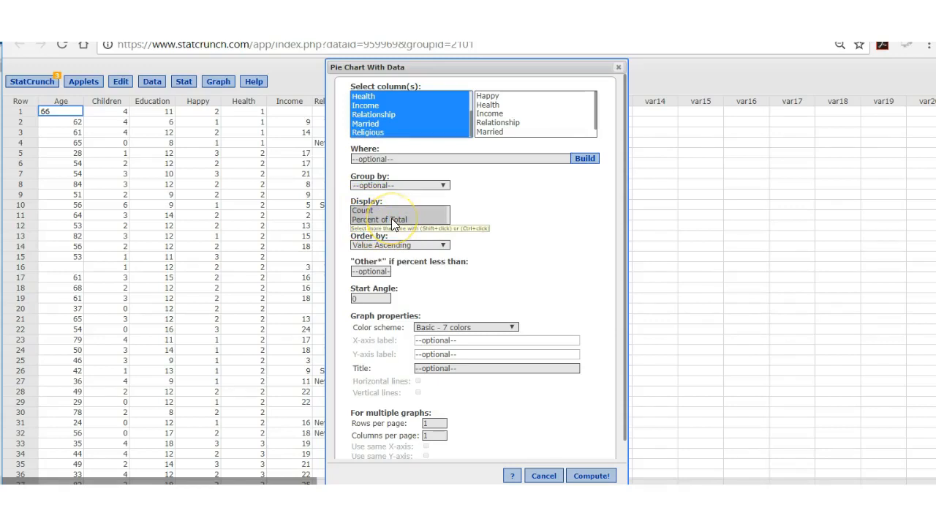
click(490, 233)
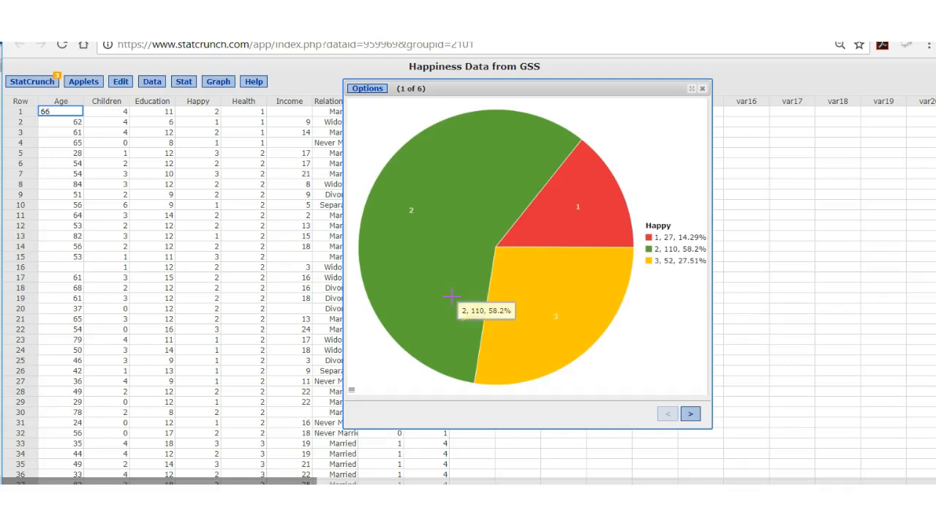
Page through the pie charts from Health to Religious, examining the slices for Income and Relationship
click(691, 414)
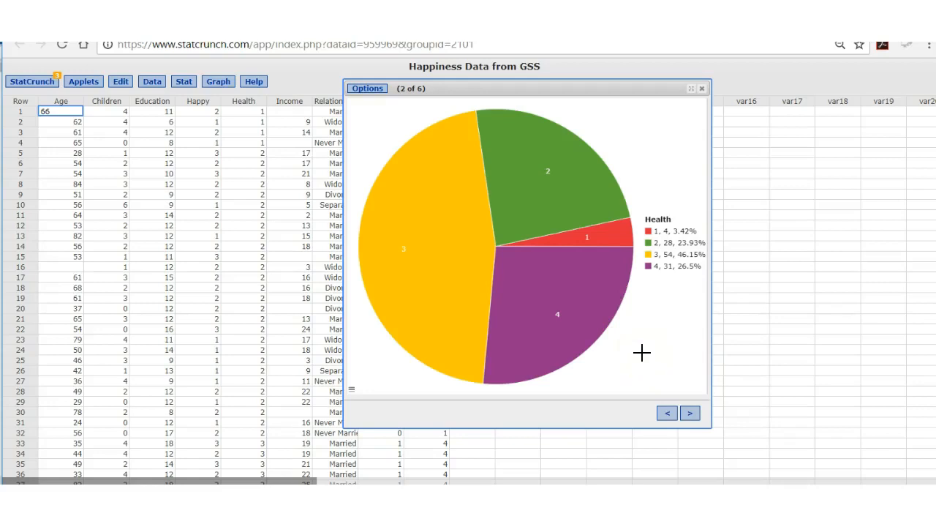
click(690, 413)
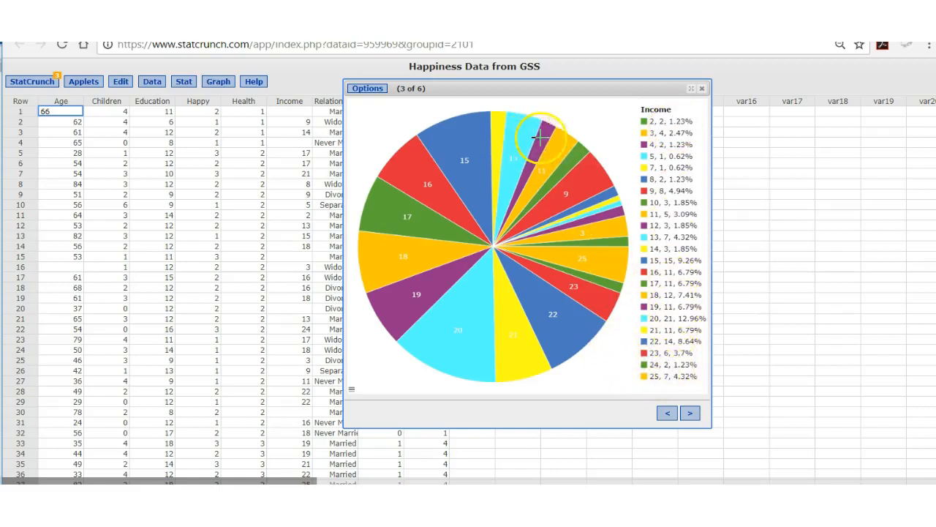
mouse_move(554, 136)
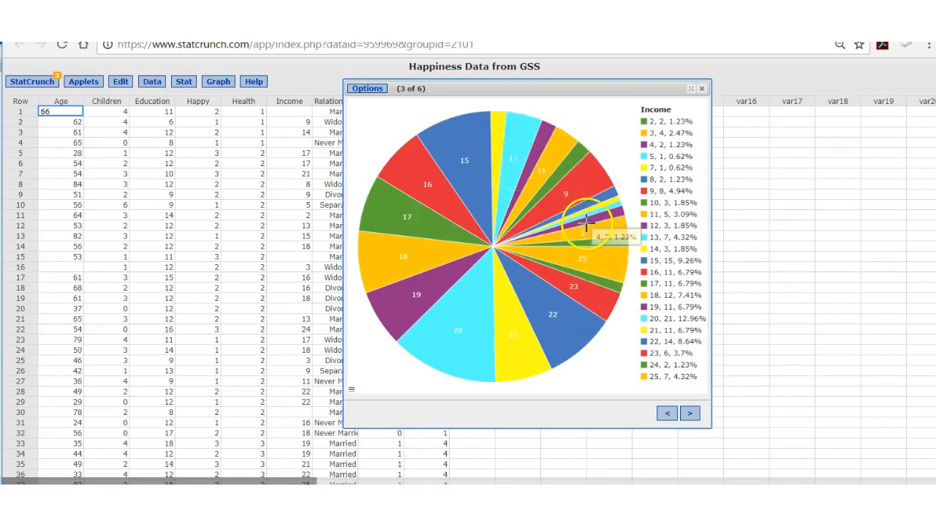
click(689, 413)
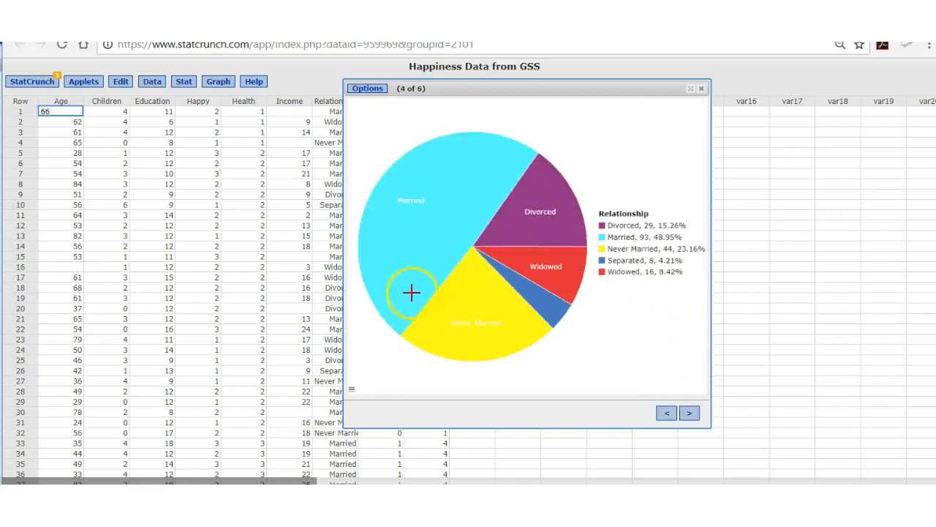
mouse_move(403, 310)
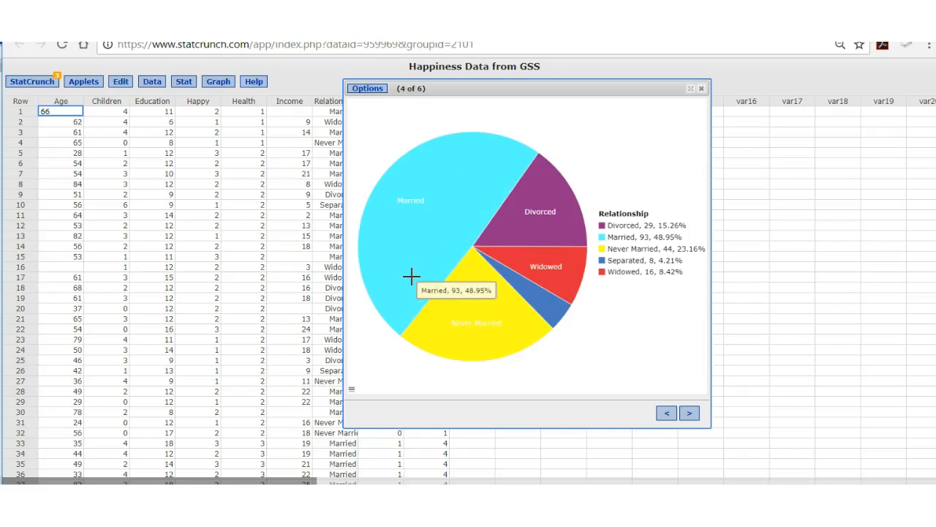
click(689, 413)
click(689, 413)
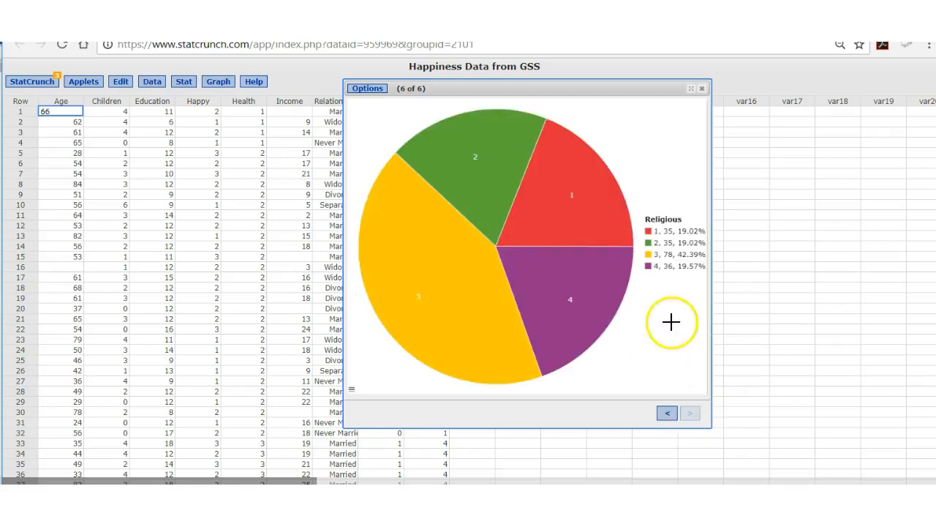
Edit the pie chart to use only the Relationship column, grouped by Happy, and recompute it
click(366, 89)
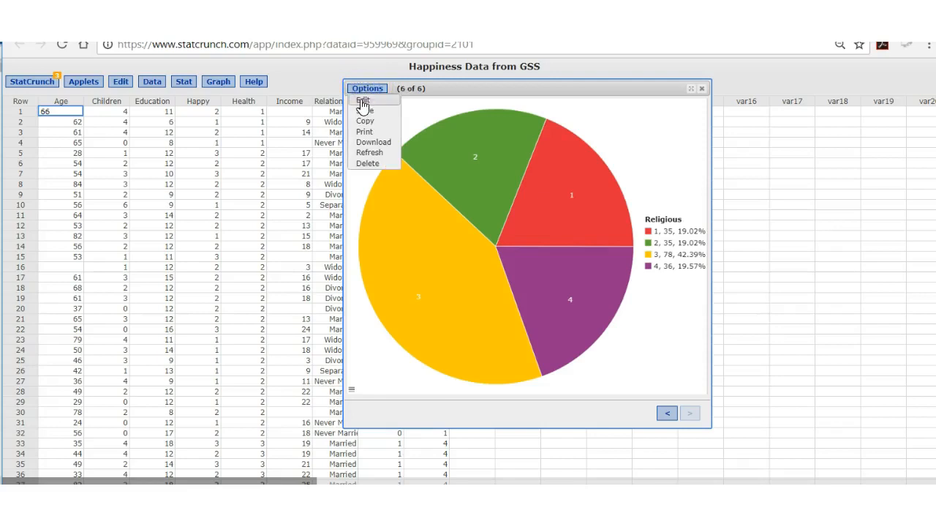
click(362, 101)
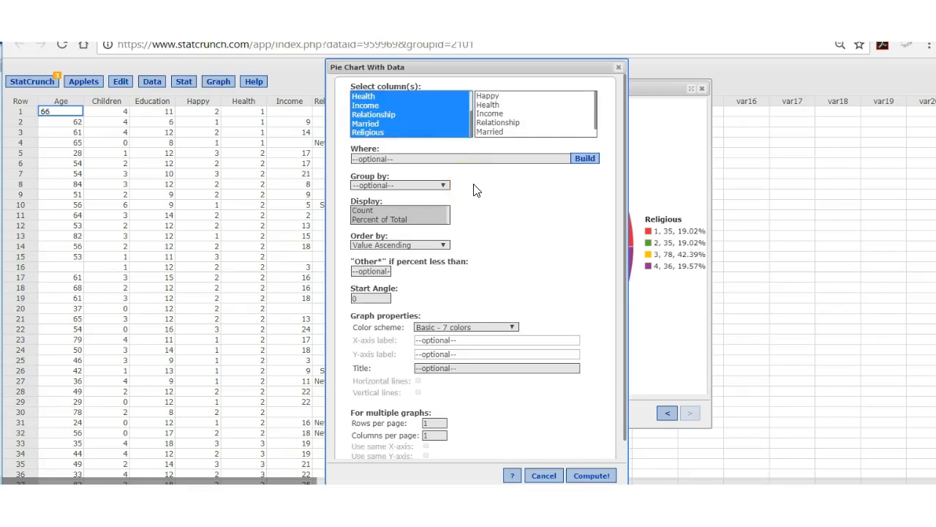
click(373, 116)
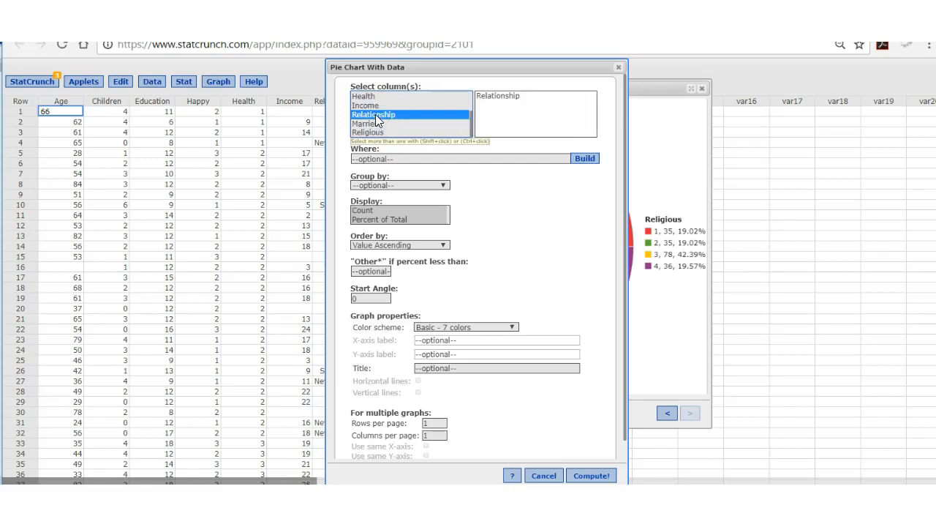
click(442, 185)
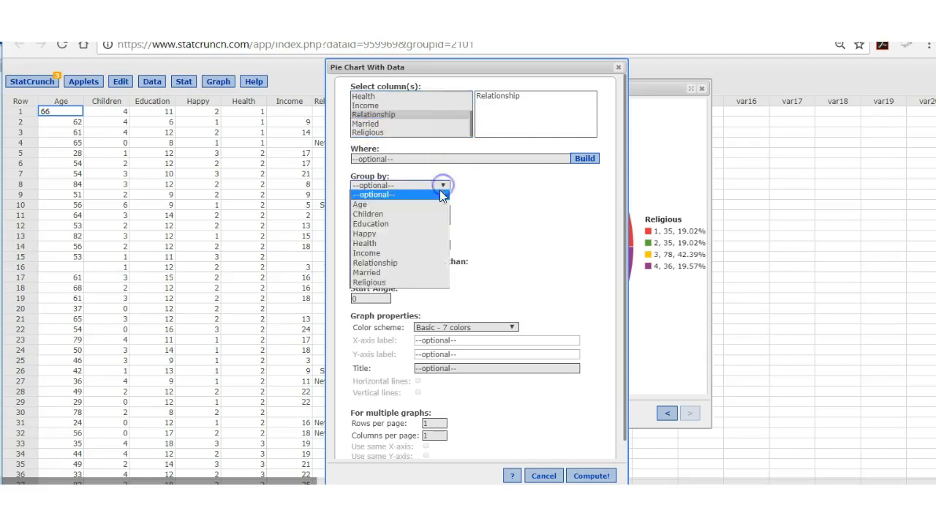
click(428, 232)
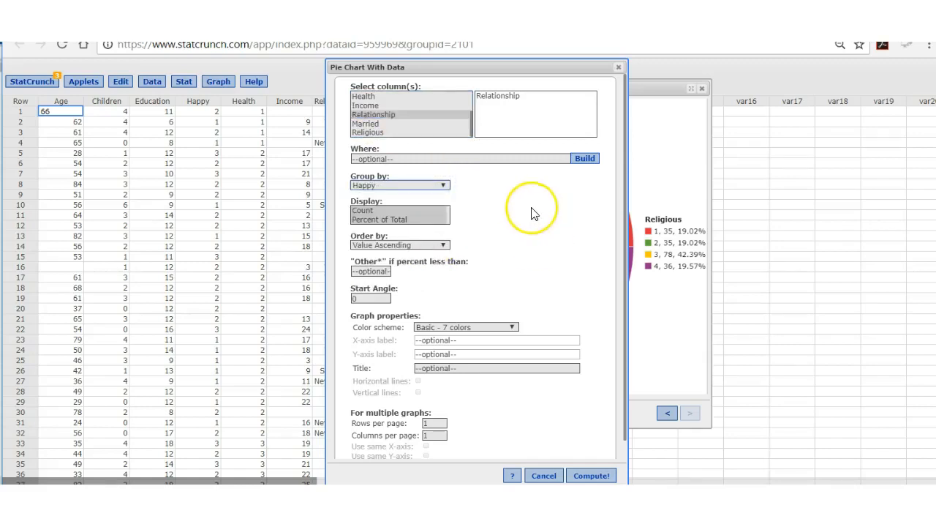
click(589, 477)
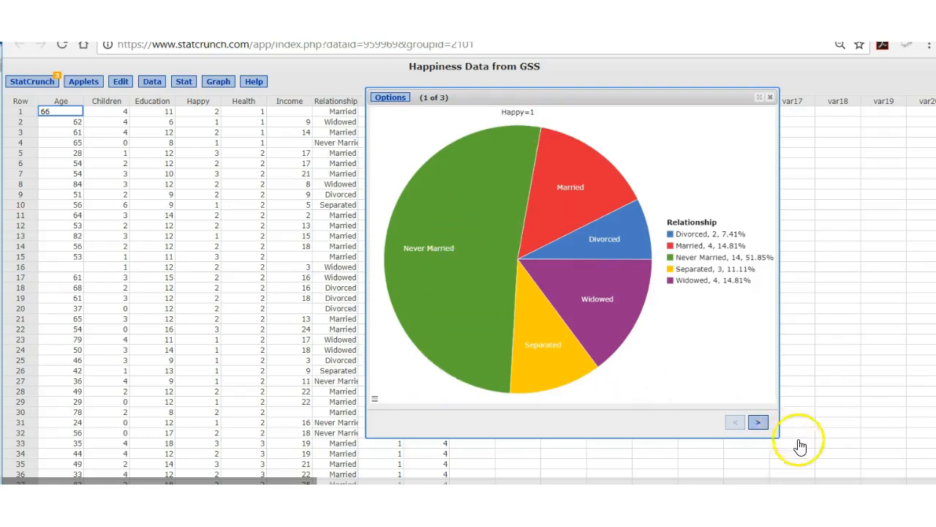
Examine the Relationship slices in the pie charts for Happy=2 and Happy=3
click(758, 423)
mouse_move(471, 293)
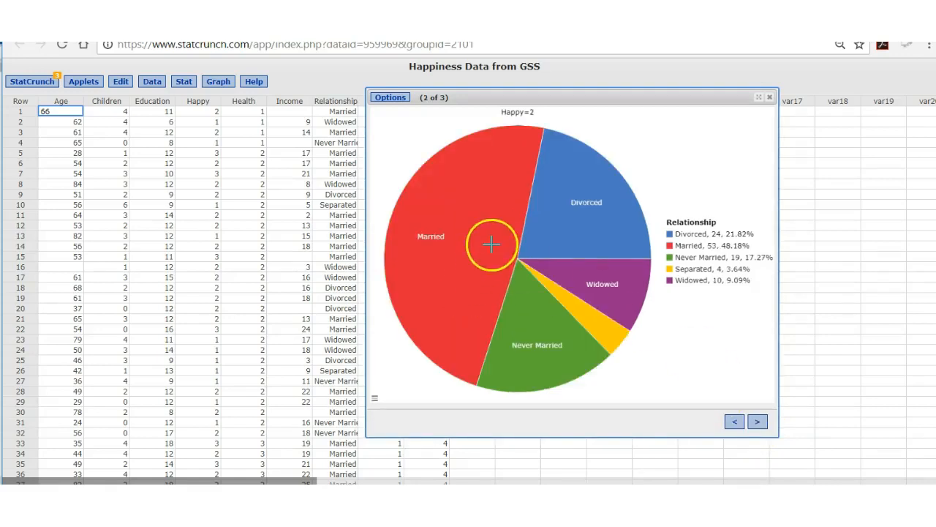
mouse_move(597, 319)
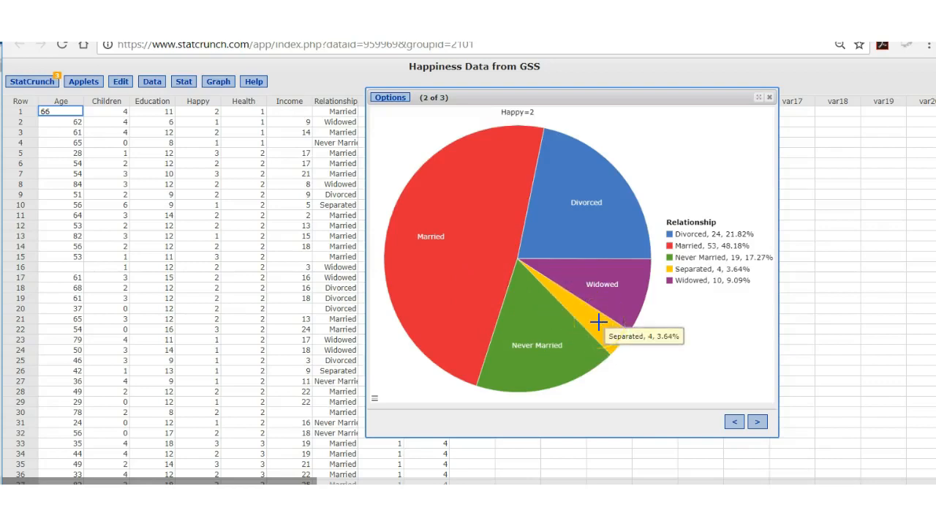
click(758, 422)
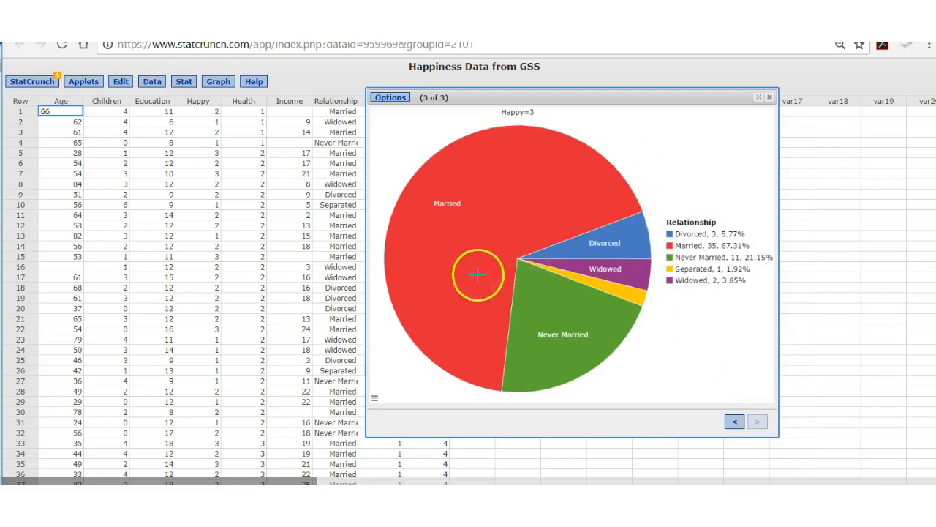
mouse_move(479, 204)
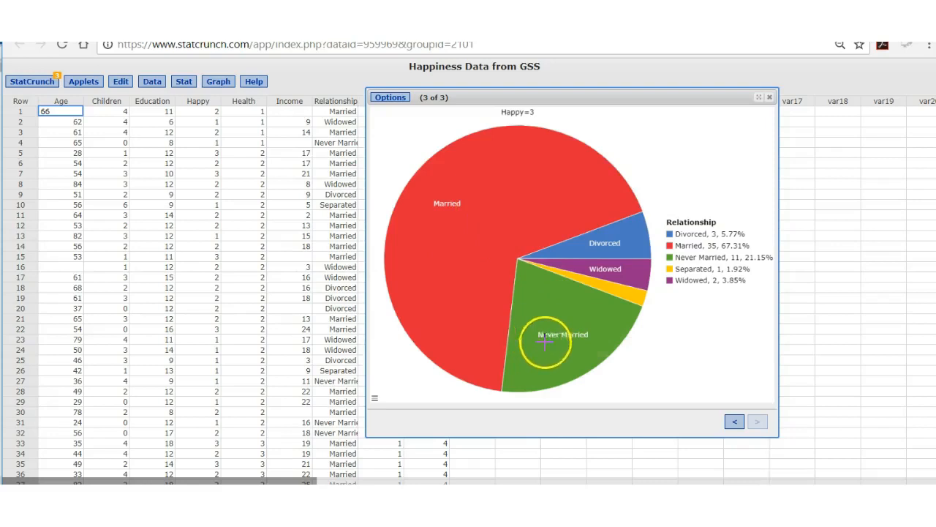
mouse_move(588, 347)
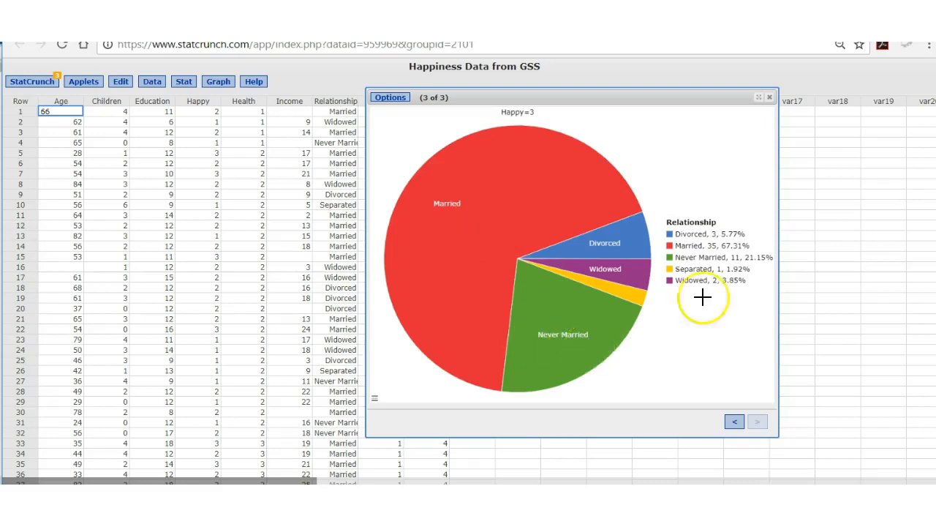